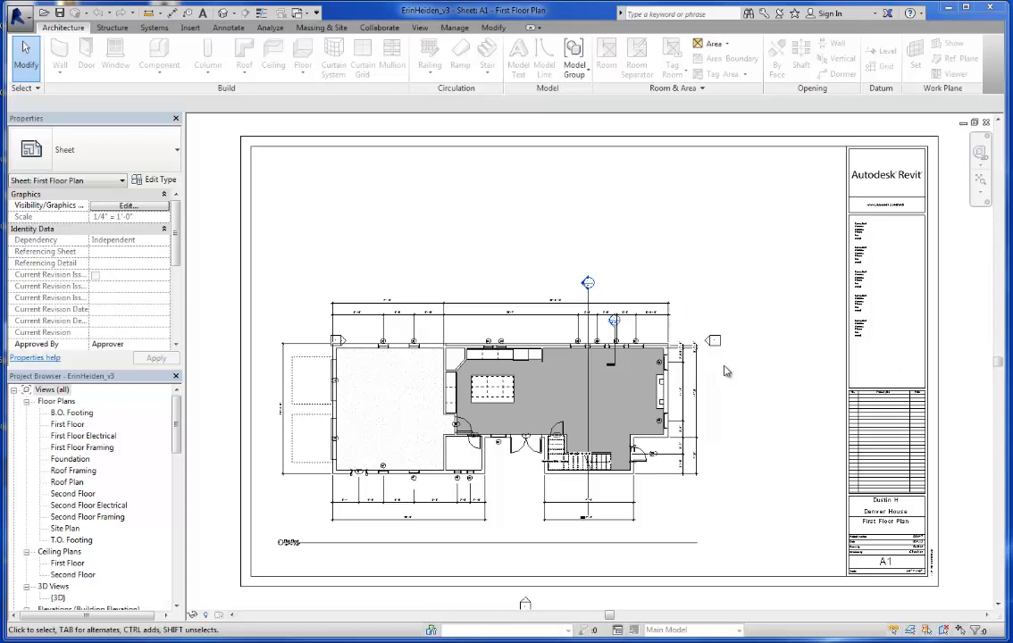
Open the sheet A0 - Basement Plan.
scroll(731, 371, down, 2)
scroll(782, 380, down, 1)
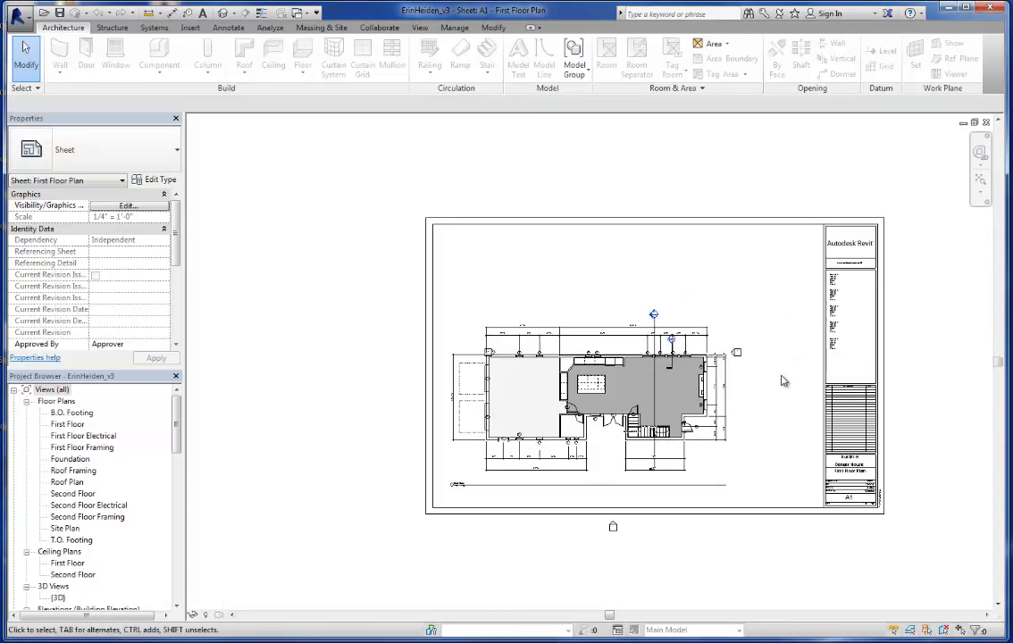
scroll(973, 410, up, 1)
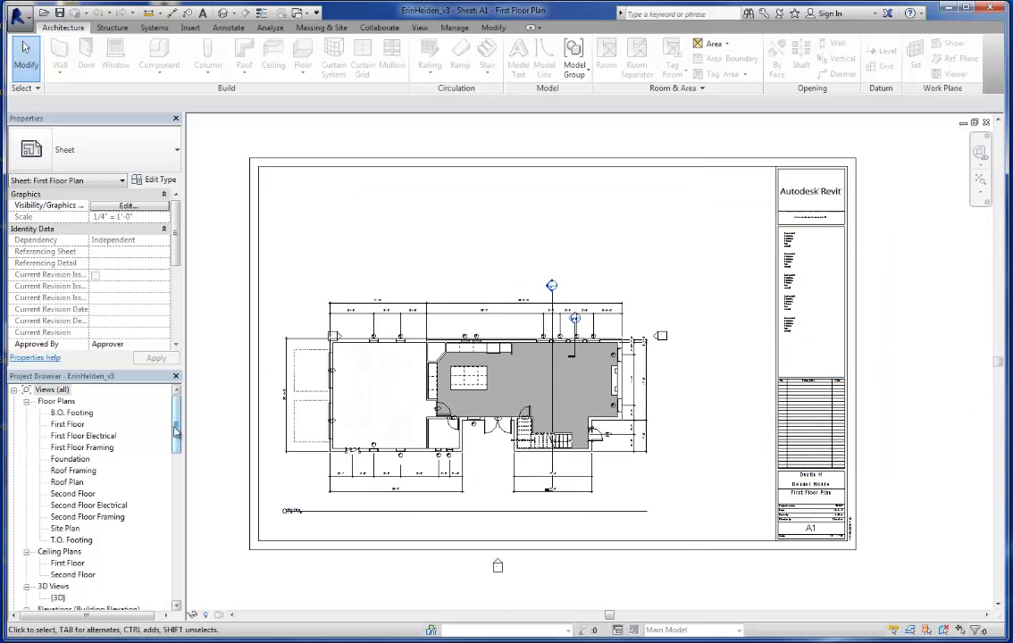
drag(178, 434, 182, 515)
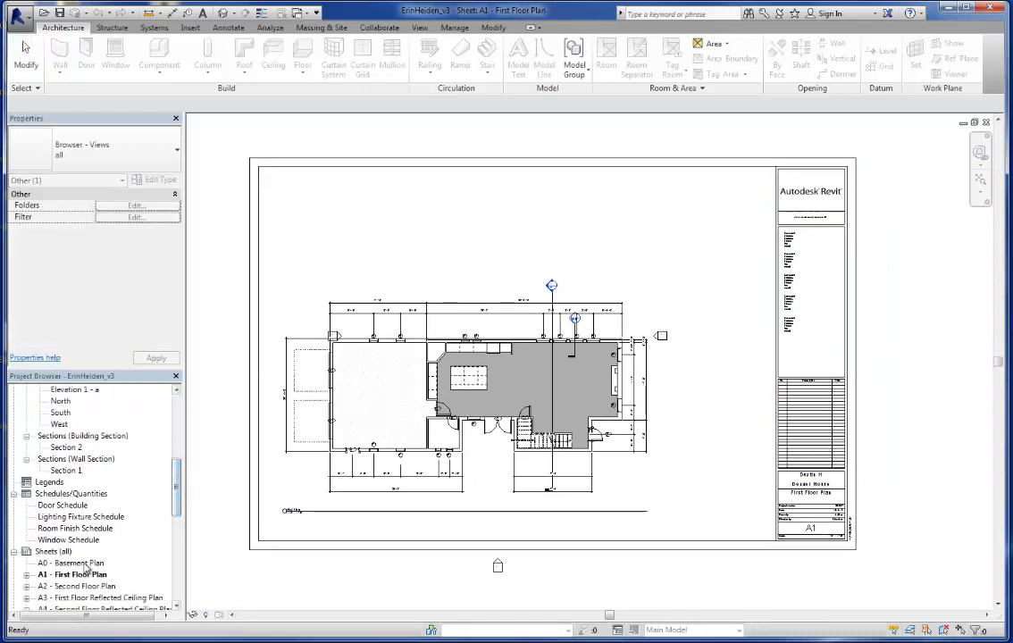
double_click(83, 564)
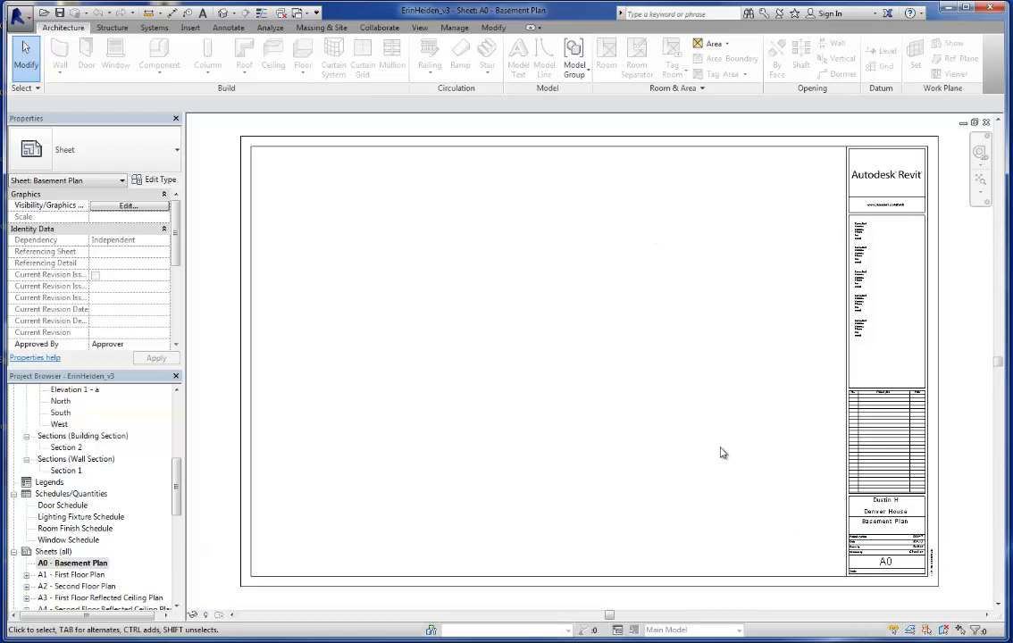
Rename sheet A0 to "Cover Sheet", keeping its number.
right_click(74, 565)
click(121, 483)
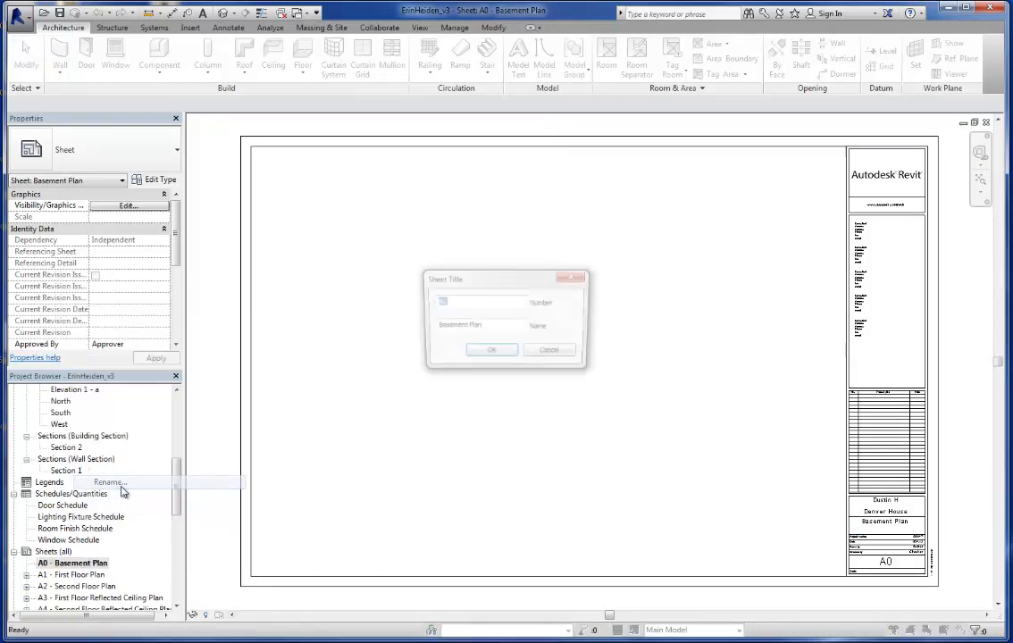
drag(491, 326, 380, 328)
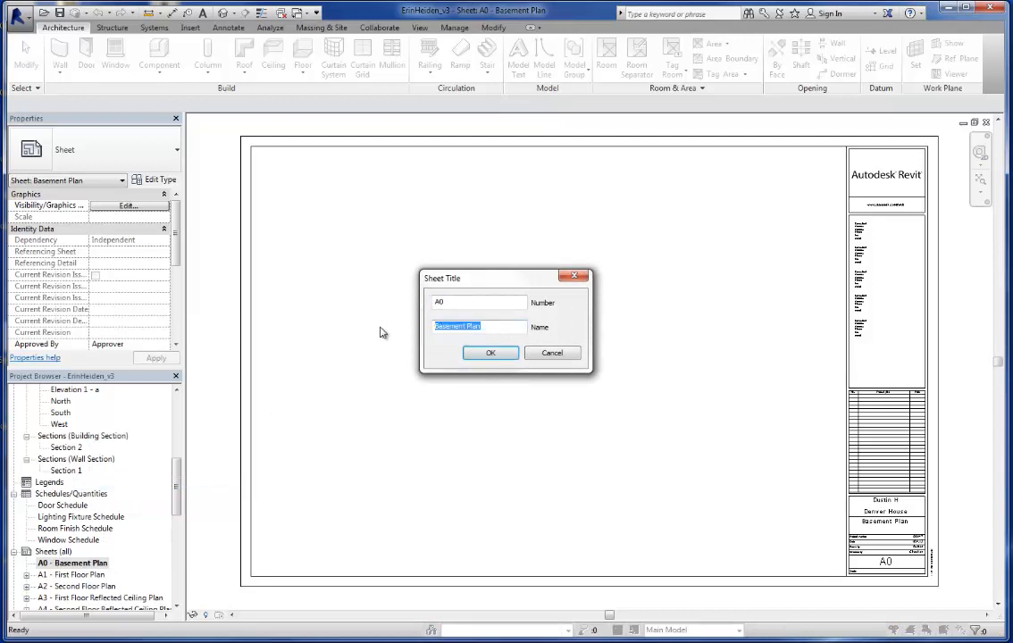
text(Cover Sheet)
click(490, 353)
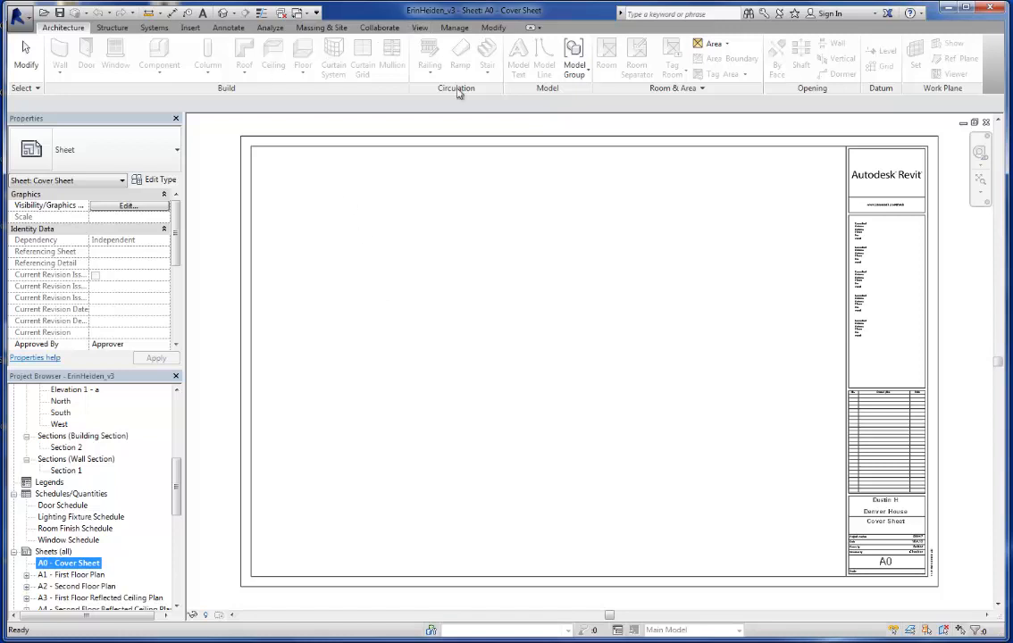
Create a sheet list schedule with the fields Sheet Number, Sheet Name and Count, in that order.
click(425, 30)
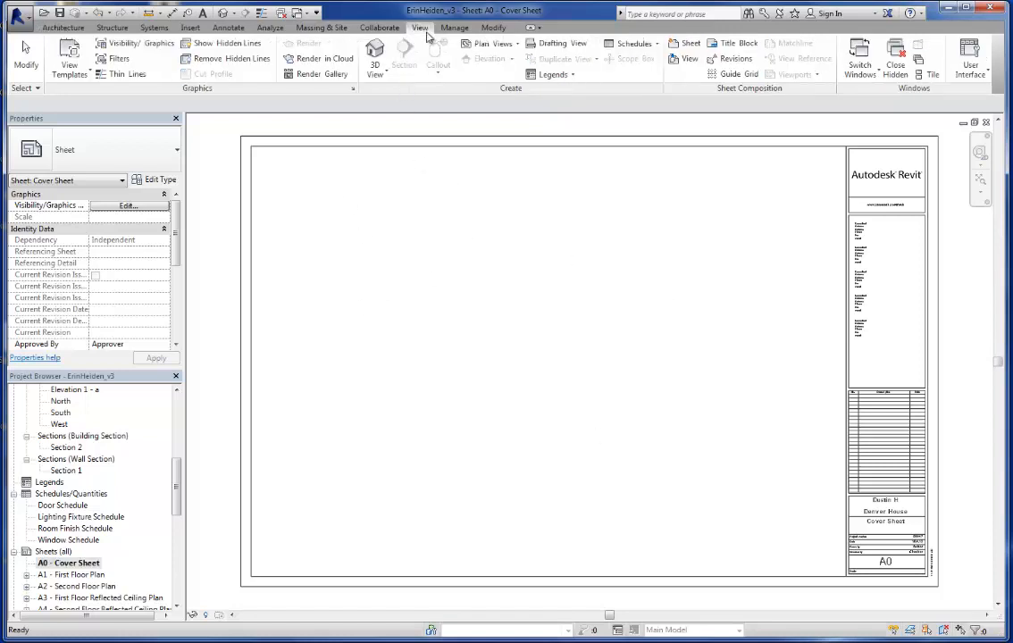
click(656, 44)
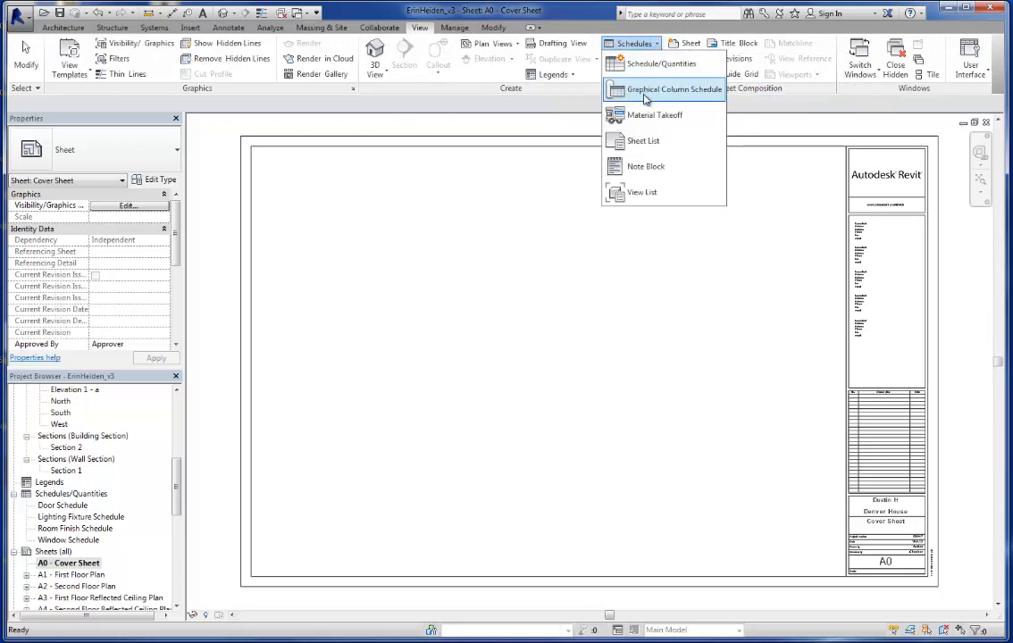
click(642, 147)
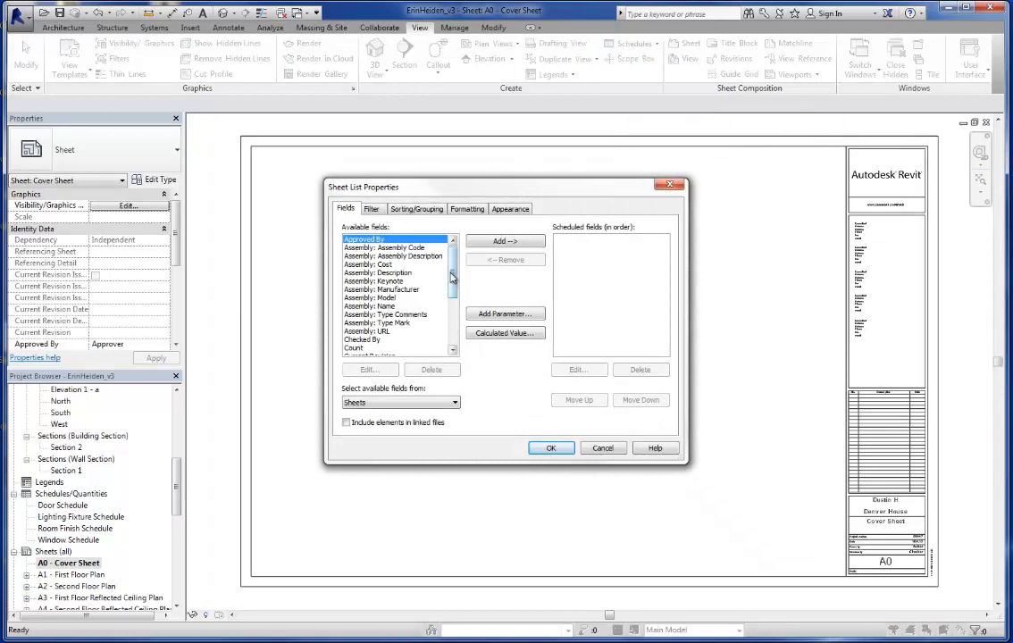
drag(452, 272, 452, 320)
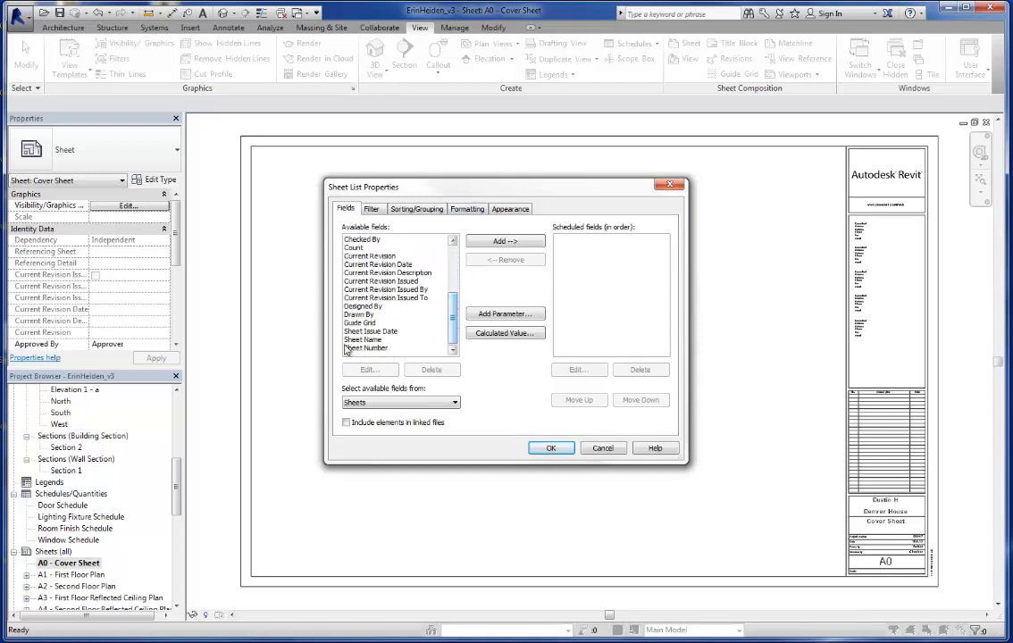
click(372, 348)
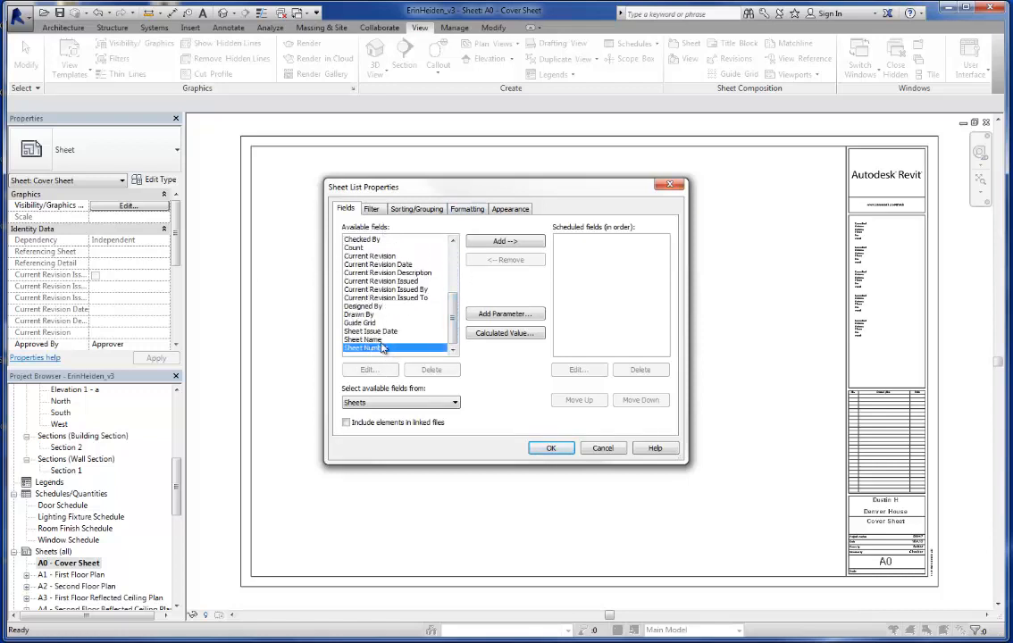
click(516, 242)
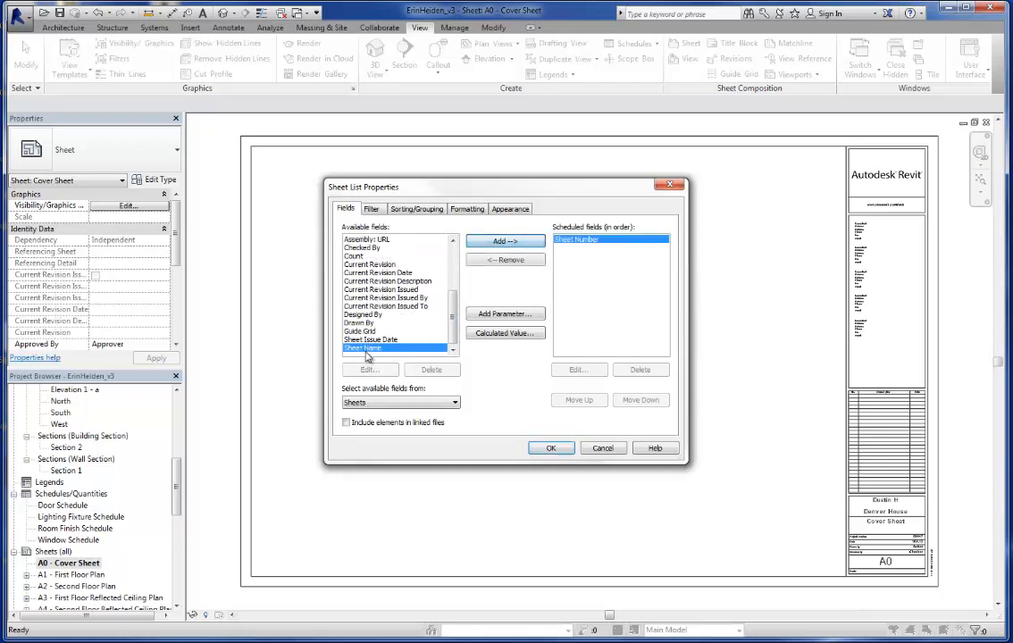
click(514, 242)
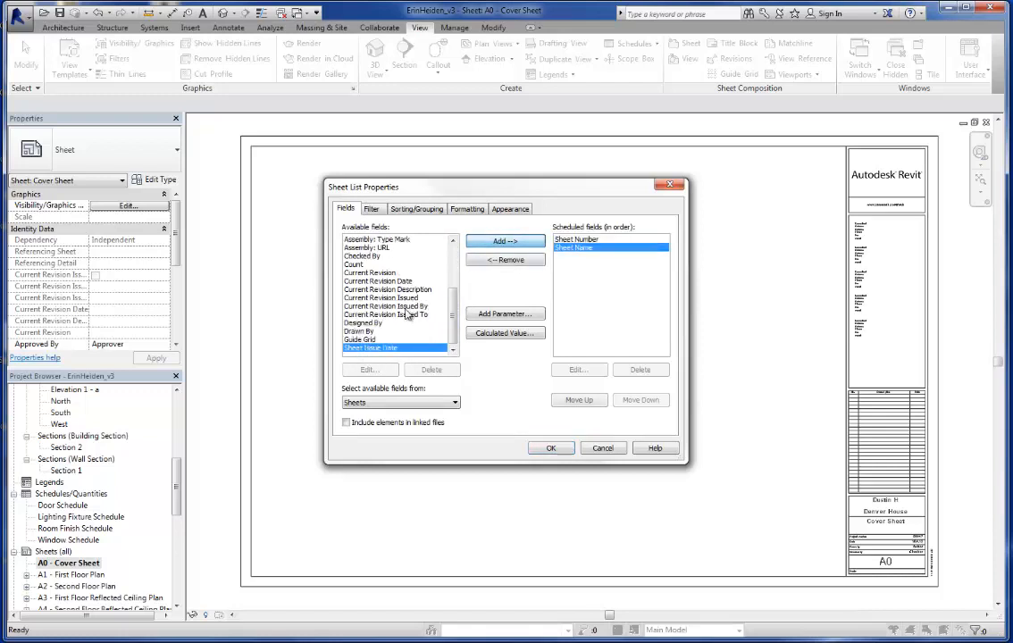
click(356, 265)
click(501, 243)
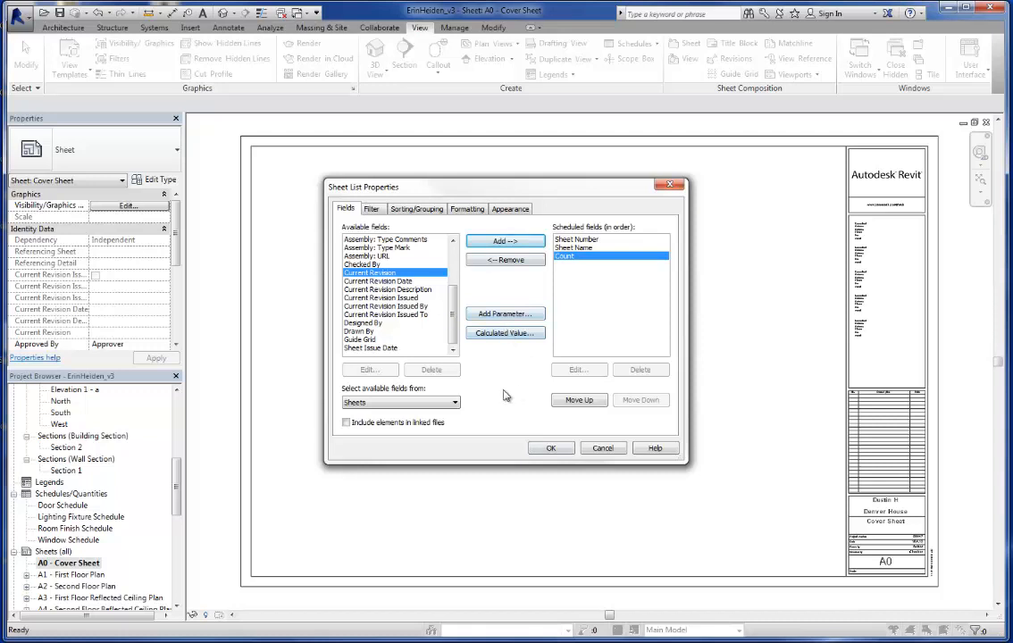
click(550, 450)
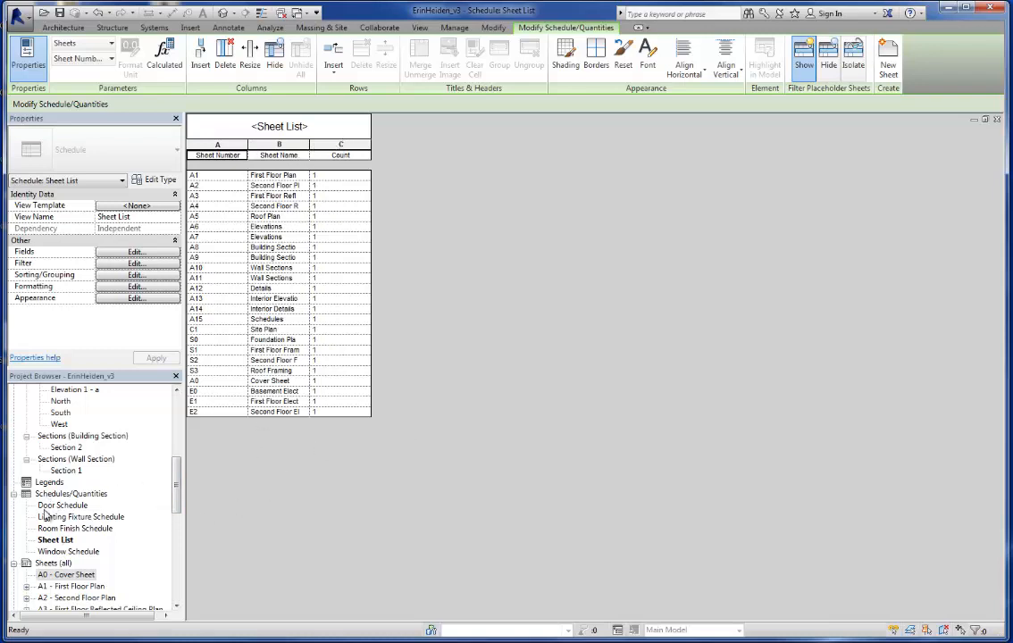
Place the Sheet List schedule on sheet A0 - Cover Sheet, in the upper-right area of the drawing space.
click(56, 540)
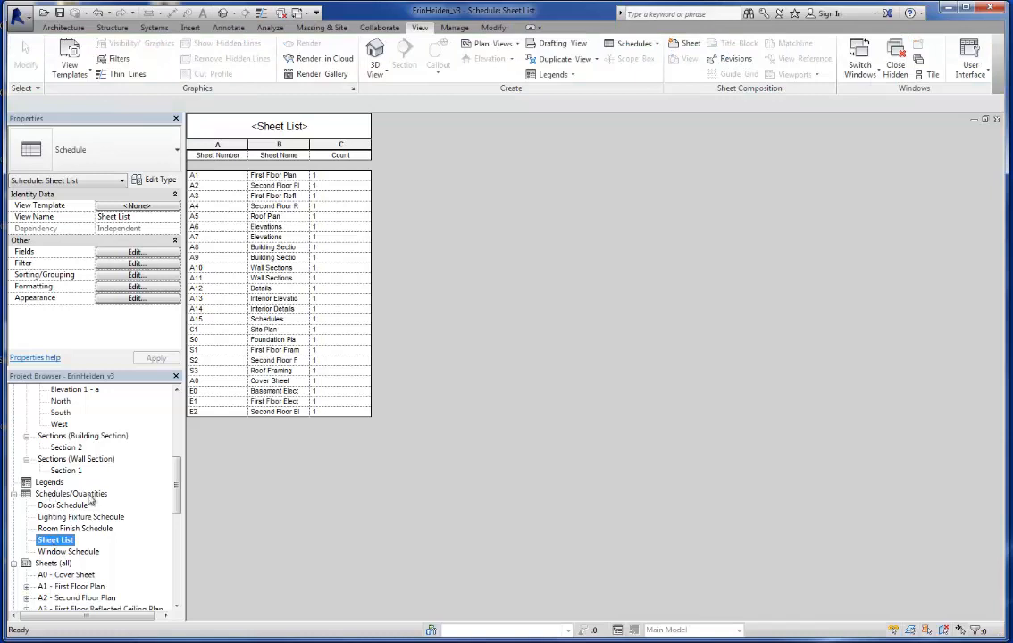
double_click(71, 576)
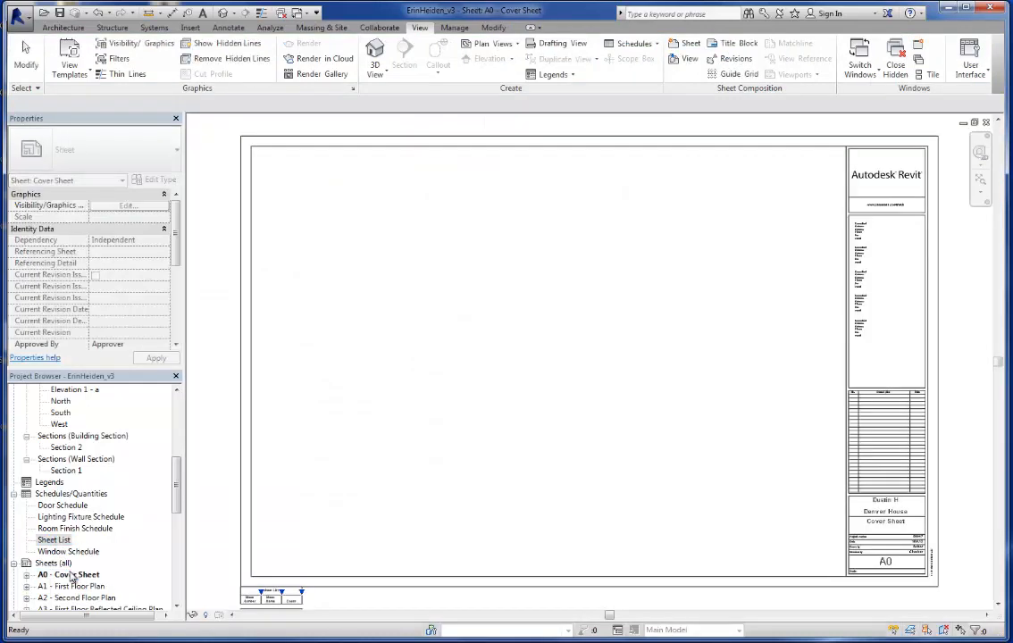
drag(105, 582, 667, 296)
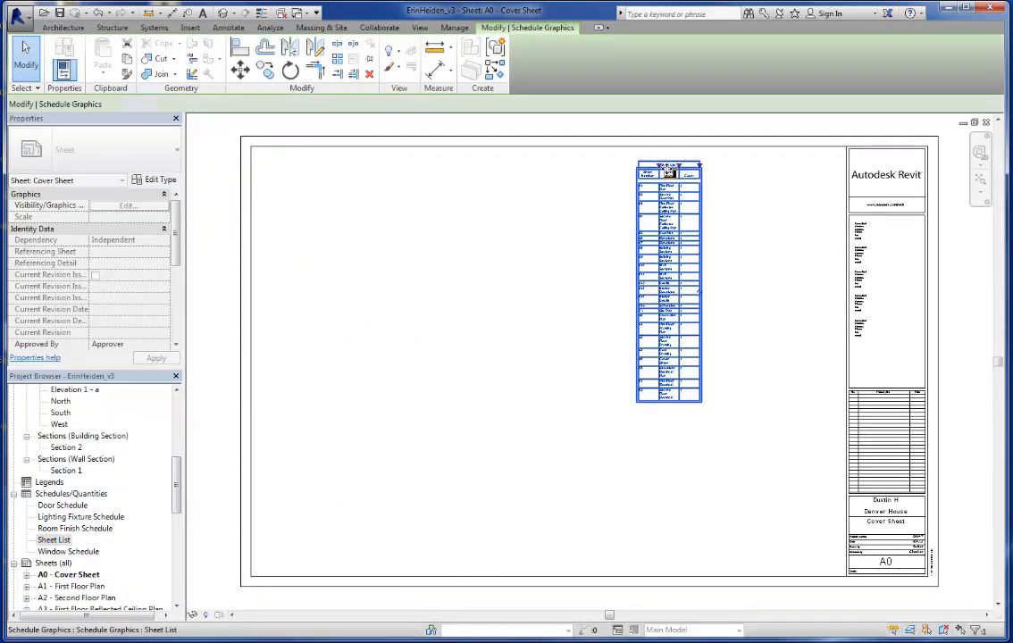
Resize the placed sheet list's columns so each sheet name fits on one line, and set the list beside the title block.
drag(659, 166, 782, 179)
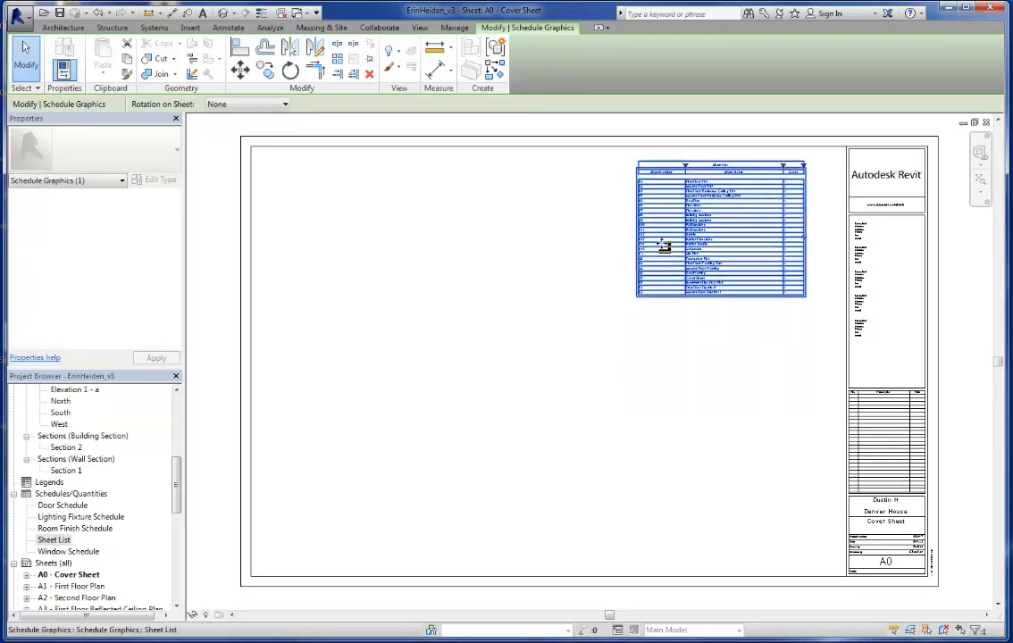
drag(682, 176, 731, 167)
click(585, 319)
click(740, 413)
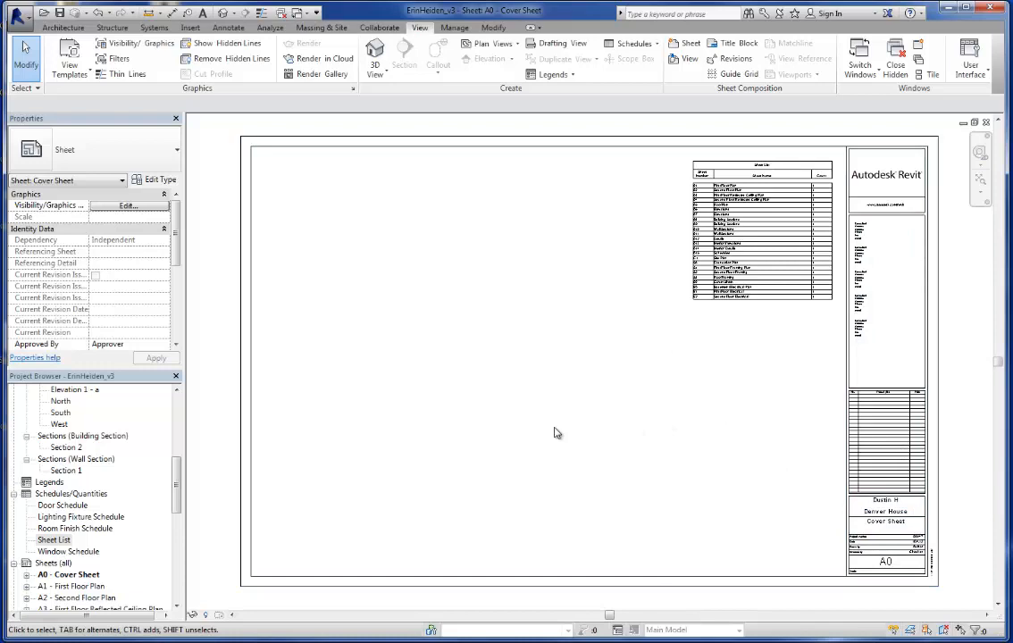
Rename sheet A1 - First Floor Plan to "First Floor".
scroll(638, 346, down, 1)
scroll(782, 190, up, 5)
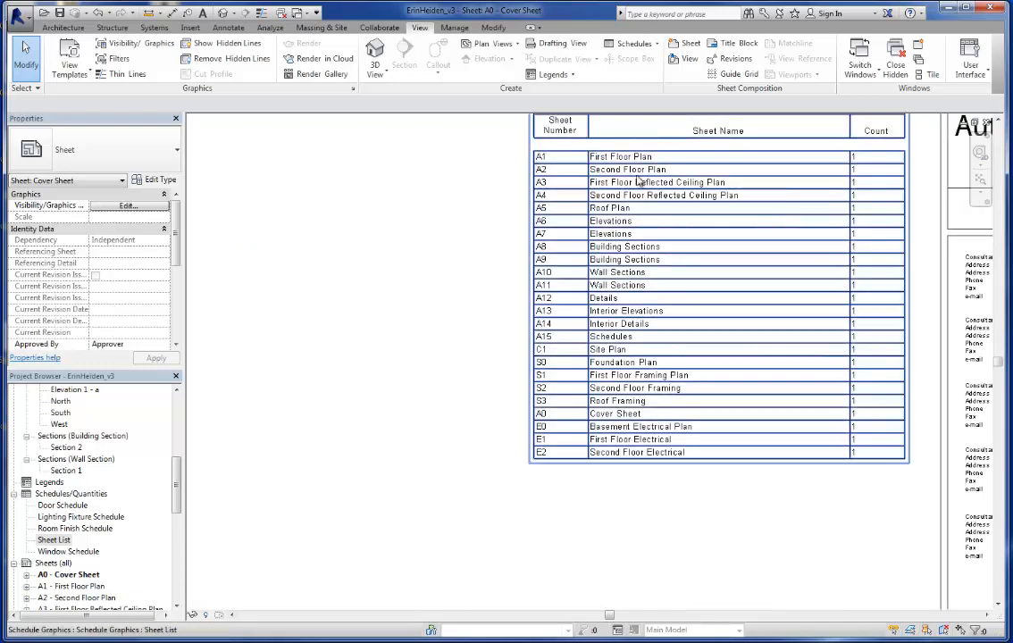
click(61, 587)
right_click(88, 593)
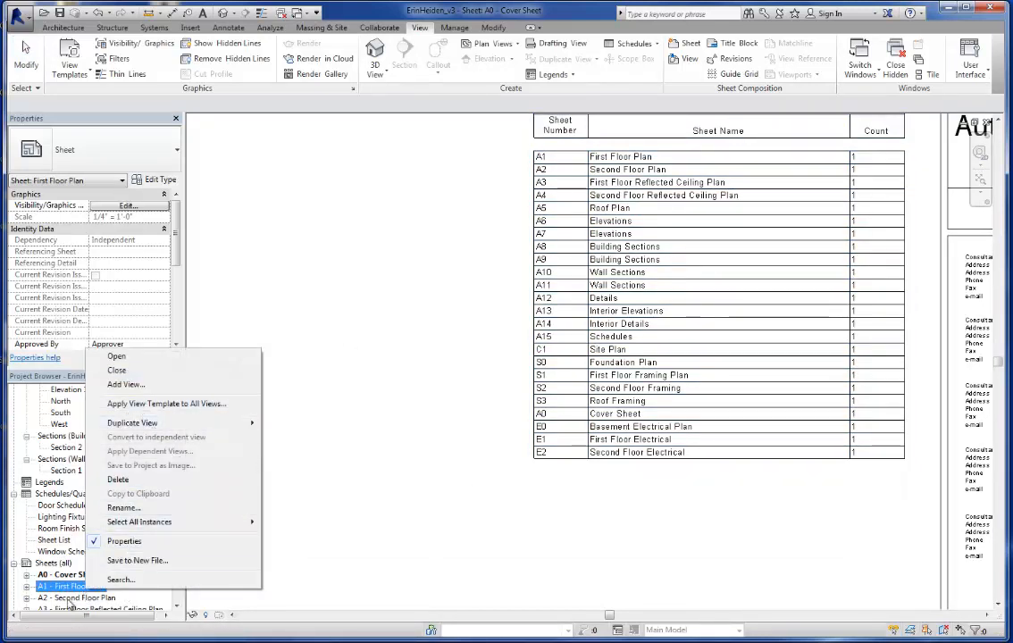
click(125, 508)
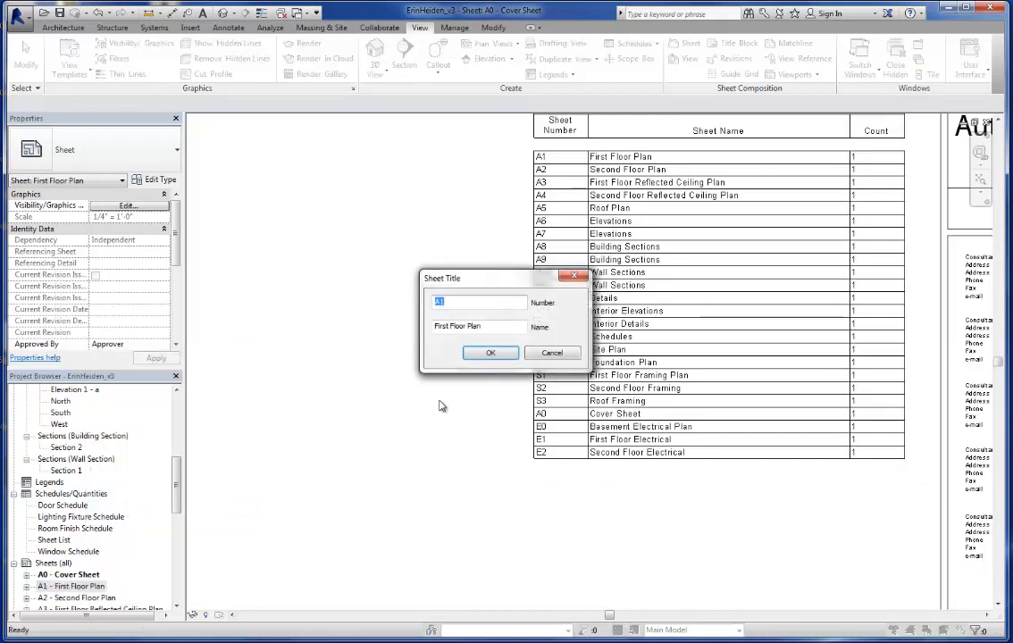
double_click(473, 326)
click(491, 353)
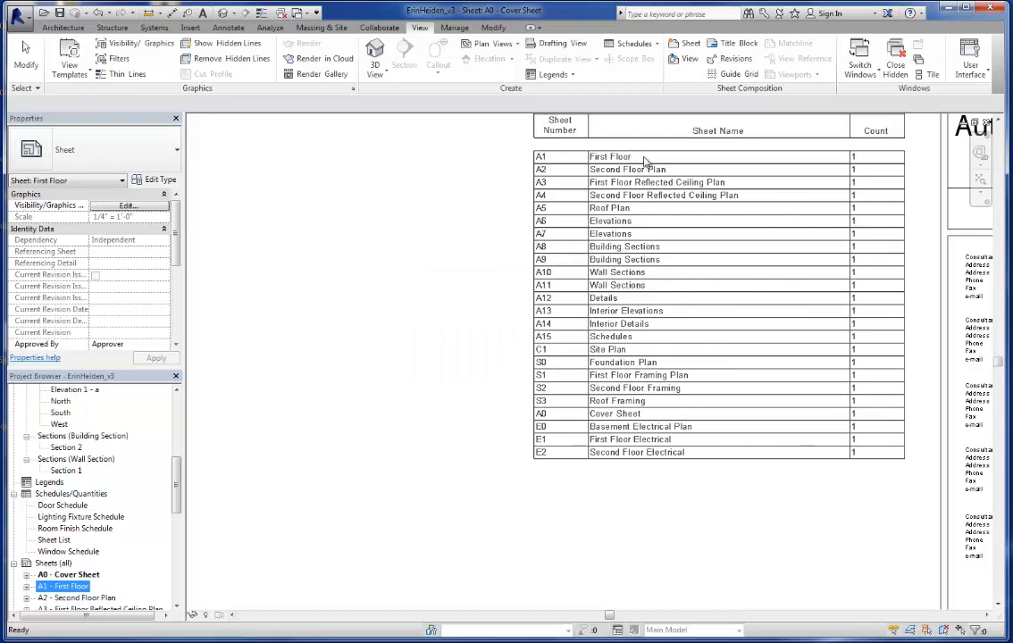
Open the {3D} view of the house.
scroll(715, 442, down, 1)
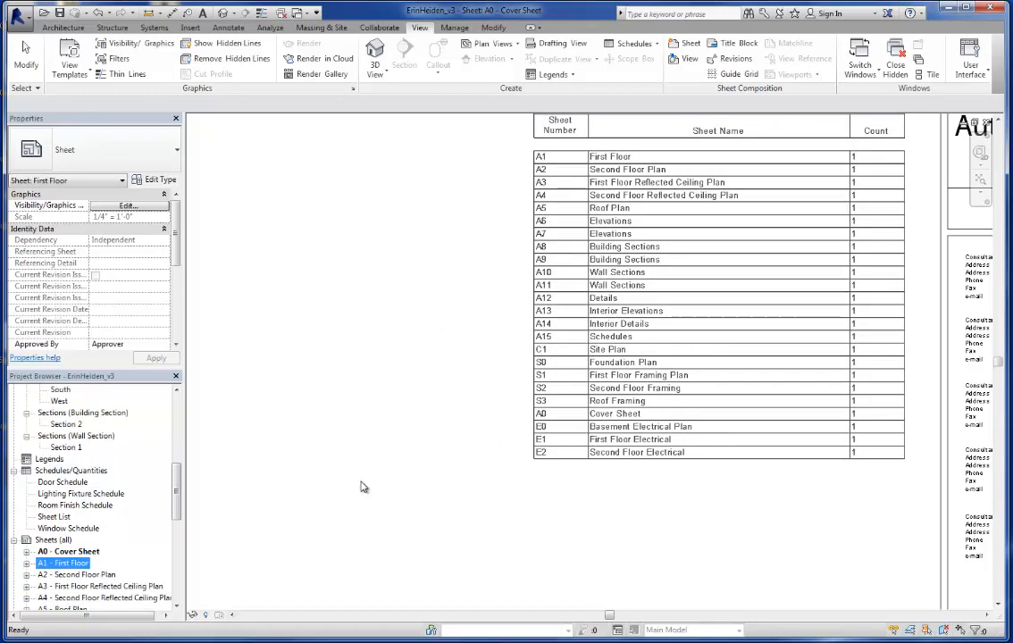
scroll(126, 496, up, 1)
scroll(790, 514, down, 5)
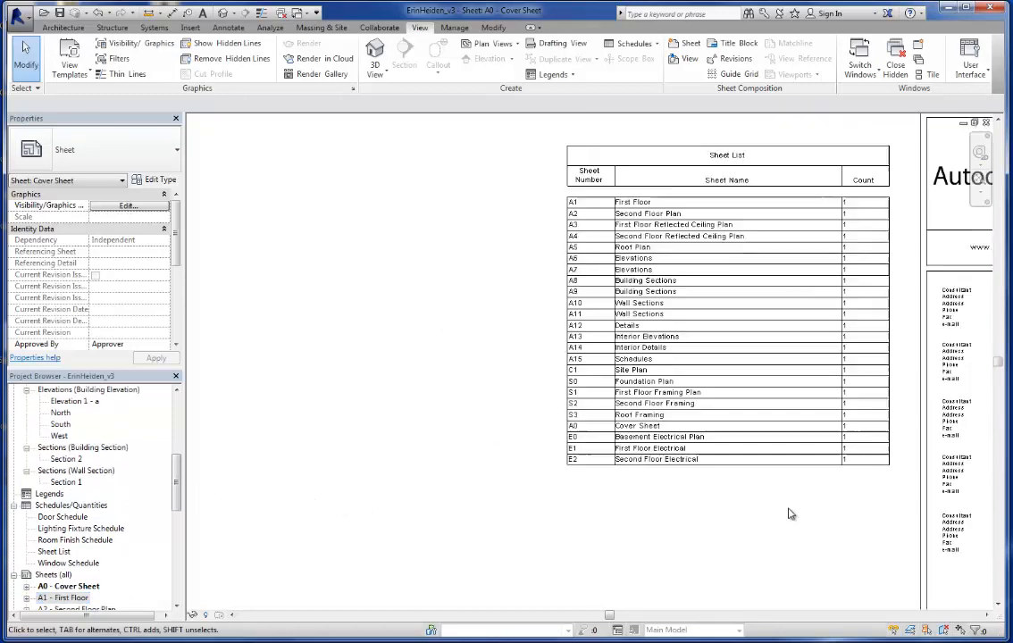
scroll(536, 500, up, 3)
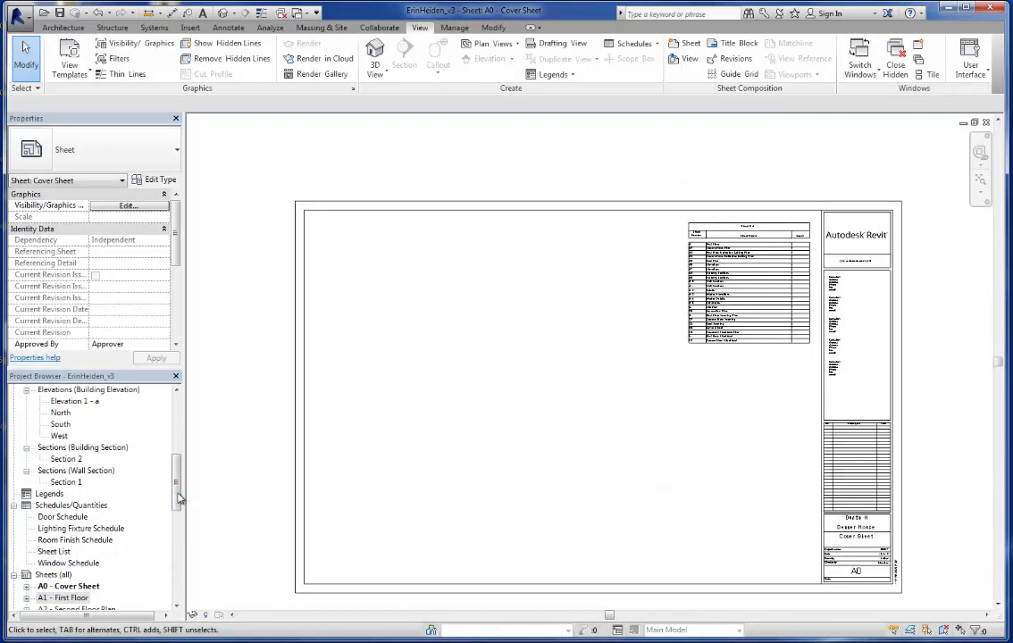
scroll(178, 486, up, 3)
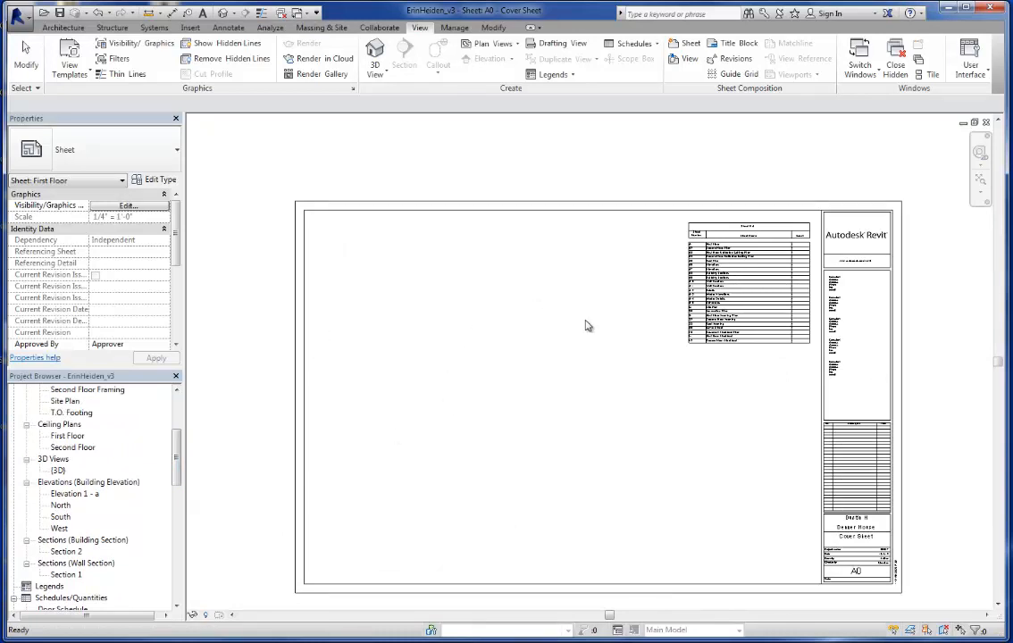
double_click(59, 470)
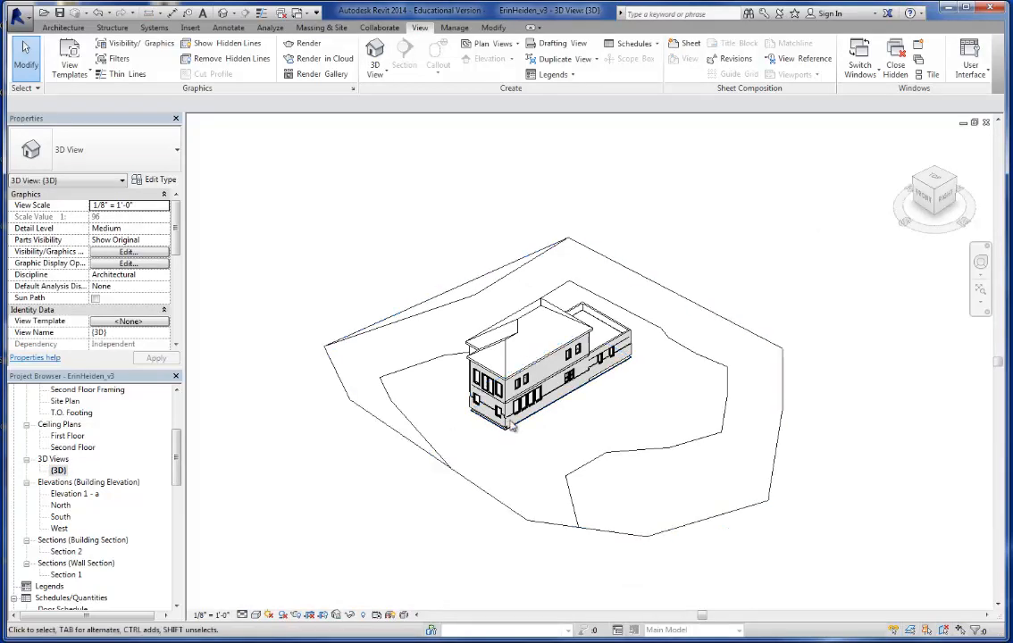
scroll(511, 426, up, 5)
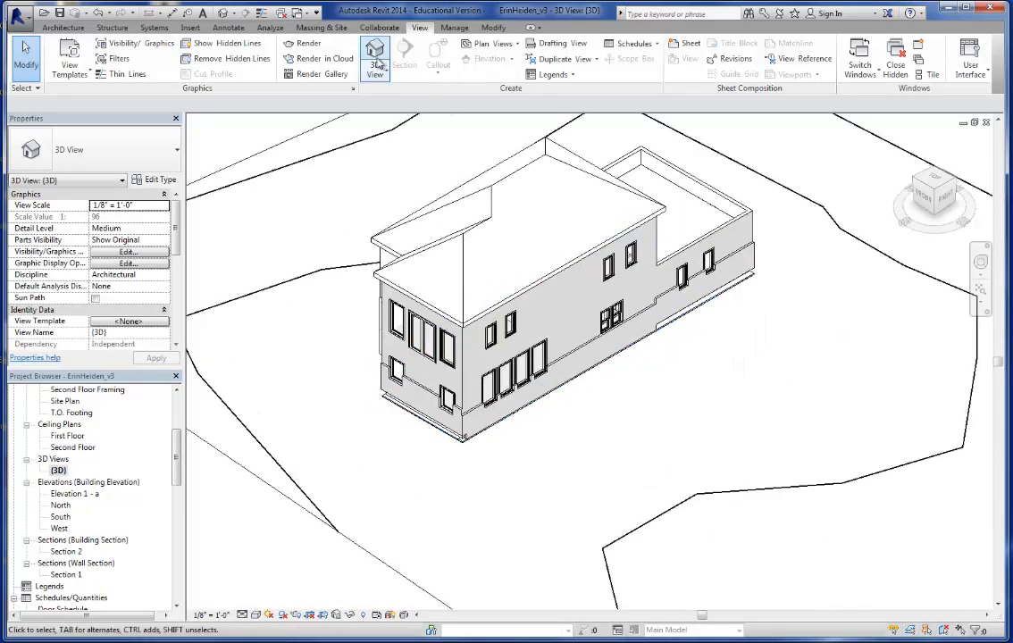
Create a perspective camera view from the ground in front of the house's near corner, with the target on the building.
click(377, 75)
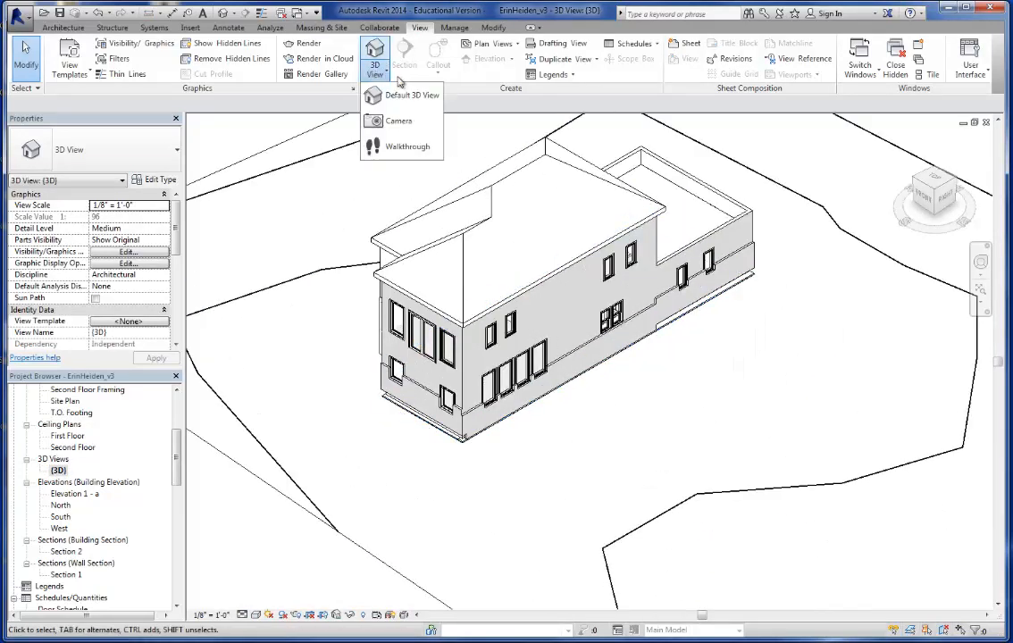
click(400, 124)
click(428, 542)
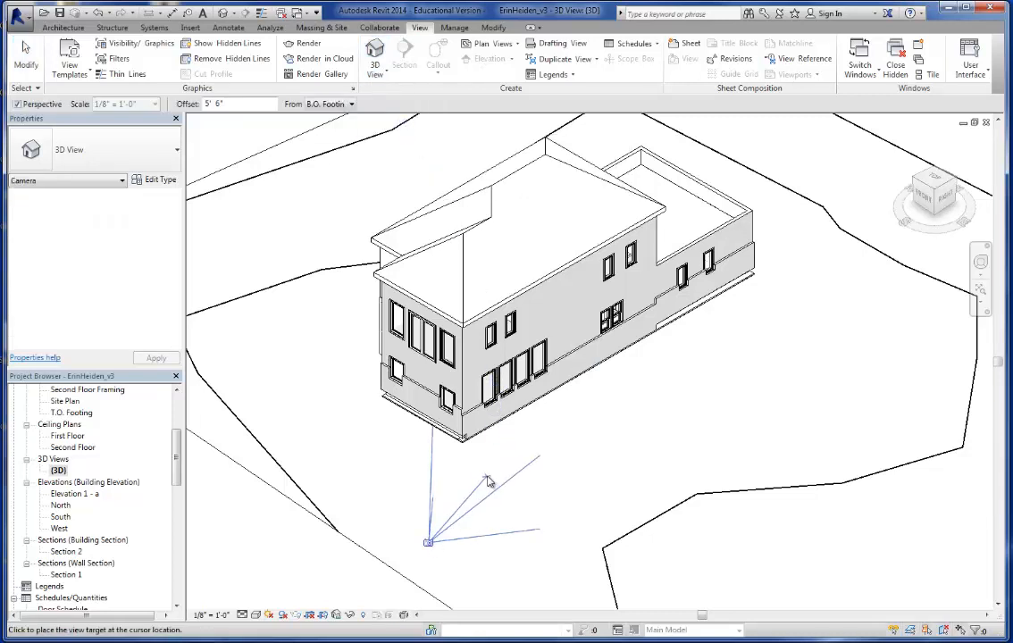
click(525, 322)
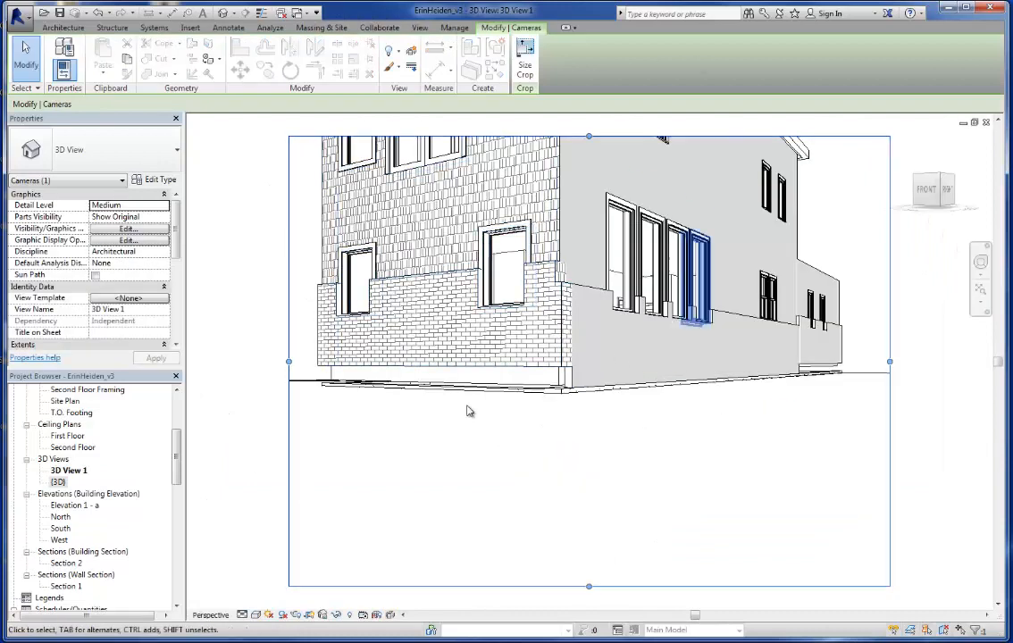
Open the {3D} view with the camera displayed and tile it beside the 3D View 1 window.
click(298, 13)
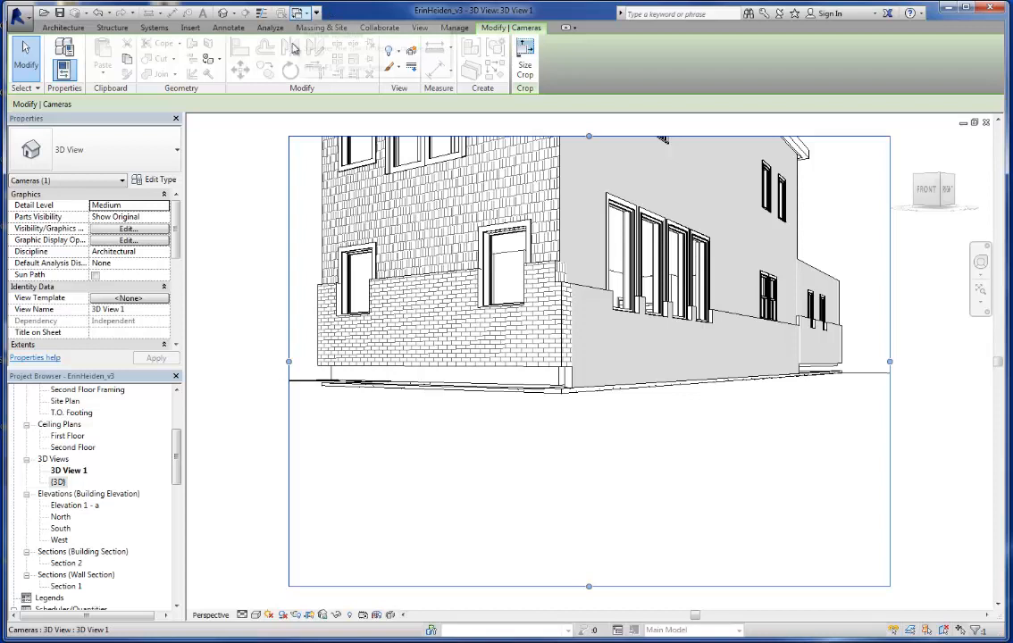
double_click(58, 481)
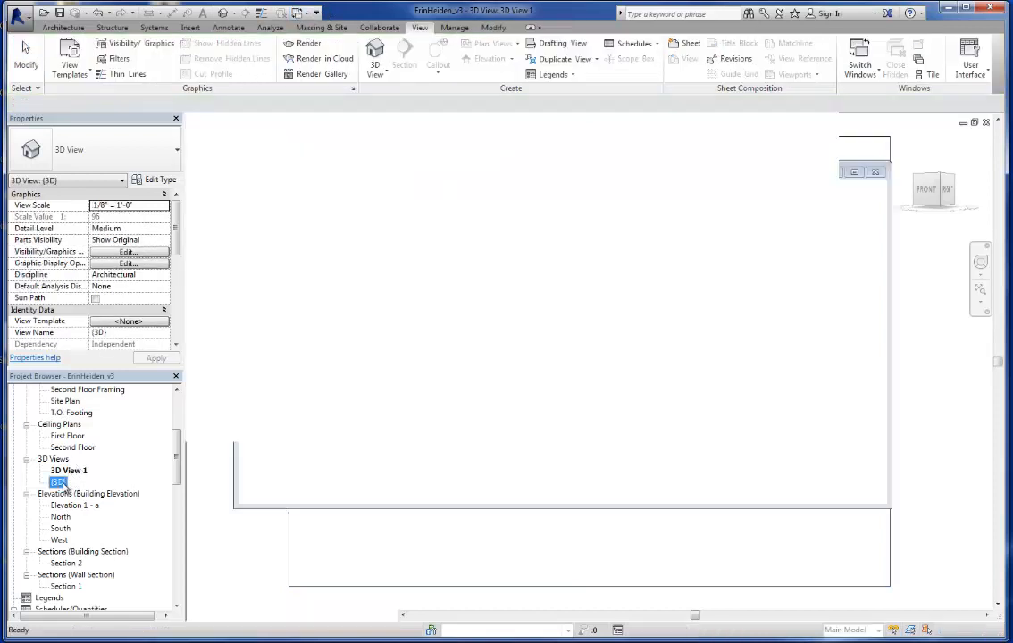
click(307, 16)
click(309, 16)
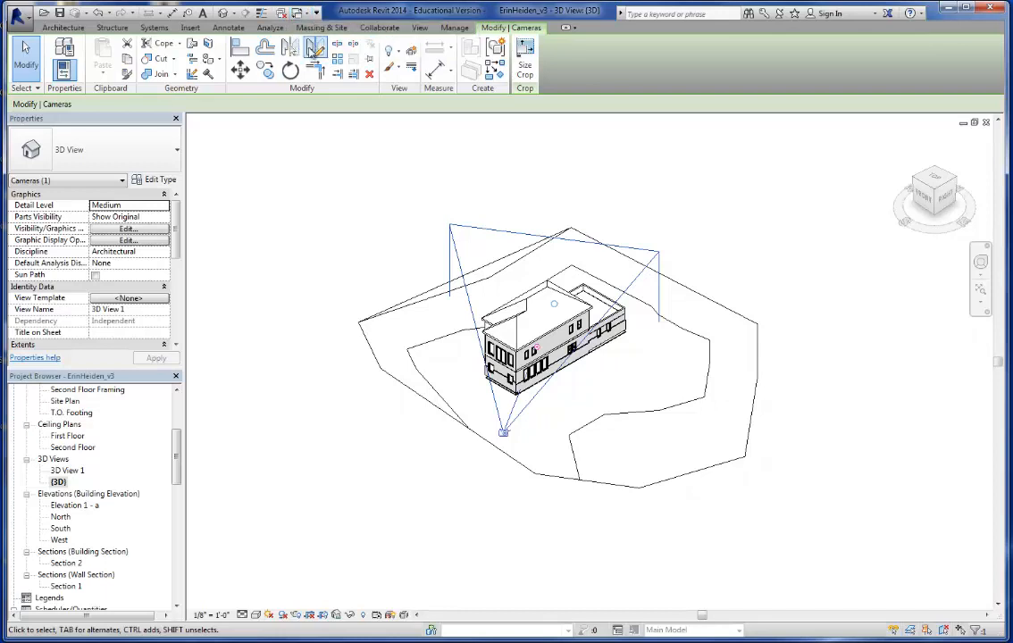
click(420, 29)
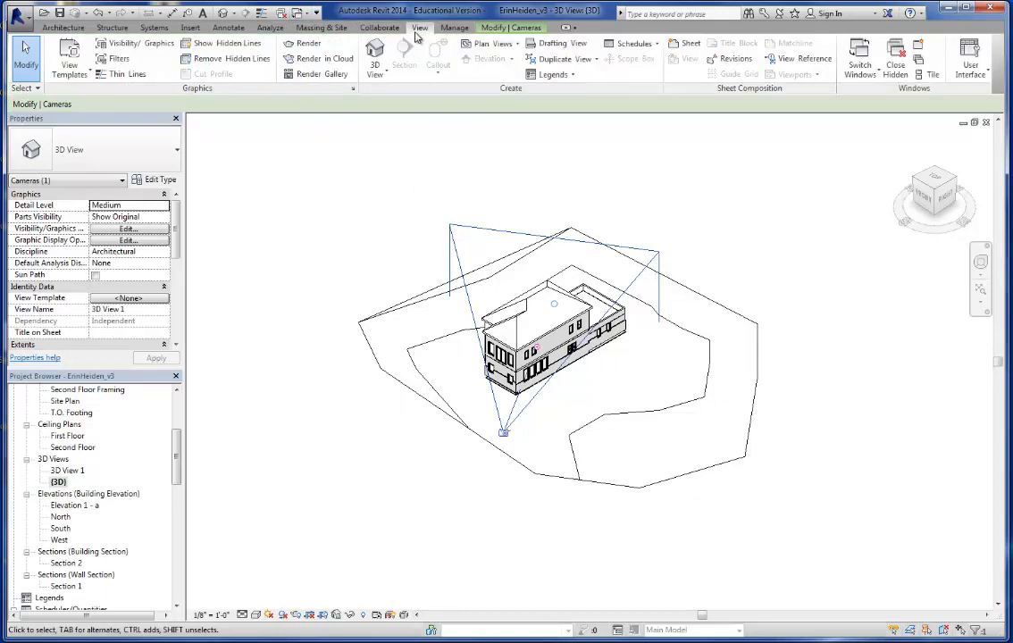
click(924, 69)
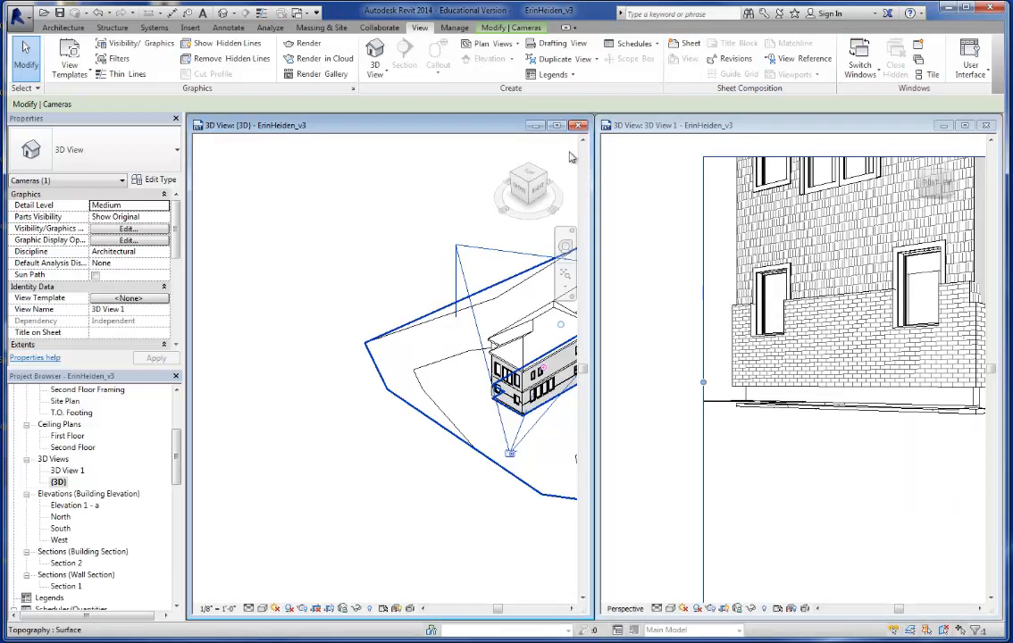
Move the perspective camera across the site in the {3D} view to the other side of the house's front facade.
scroll(654, 387, down, 3)
scroll(655, 388, up, 3)
click(638, 376)
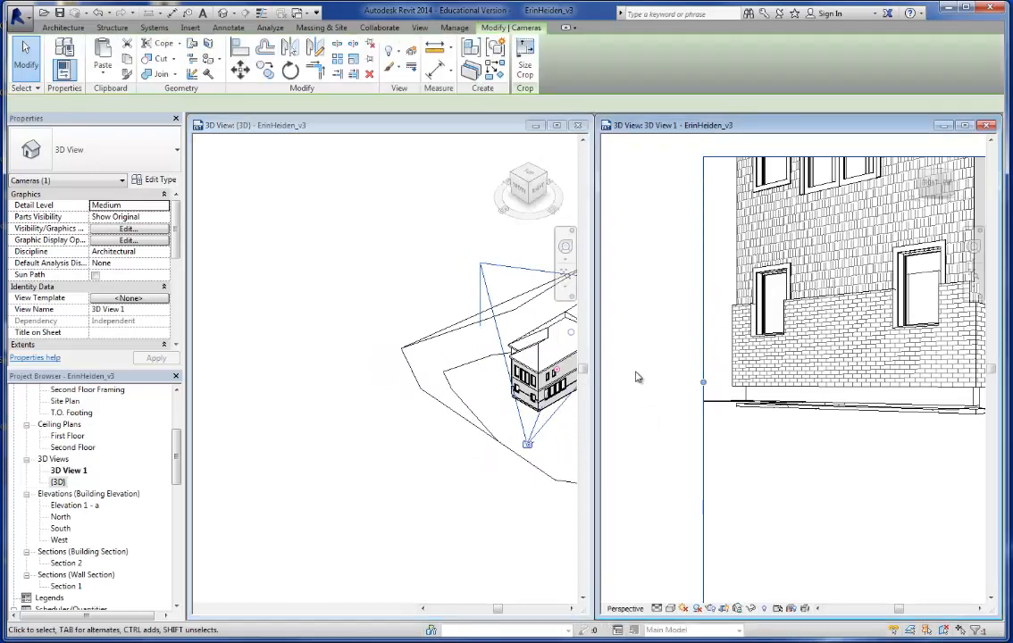
scroll(643, 367, down, 3)
scroll(643, 366, down, 2)
scroll(1009, 414, up, 1)
scroll(761, 380, down, 2)
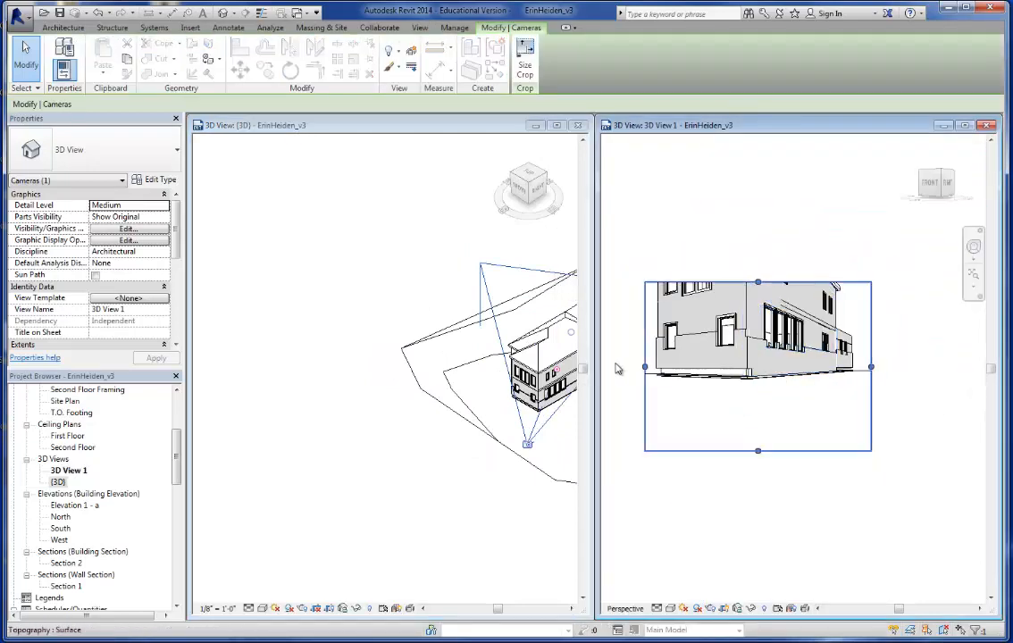
scroll(624, 353, up, 2)
click(469, 395)
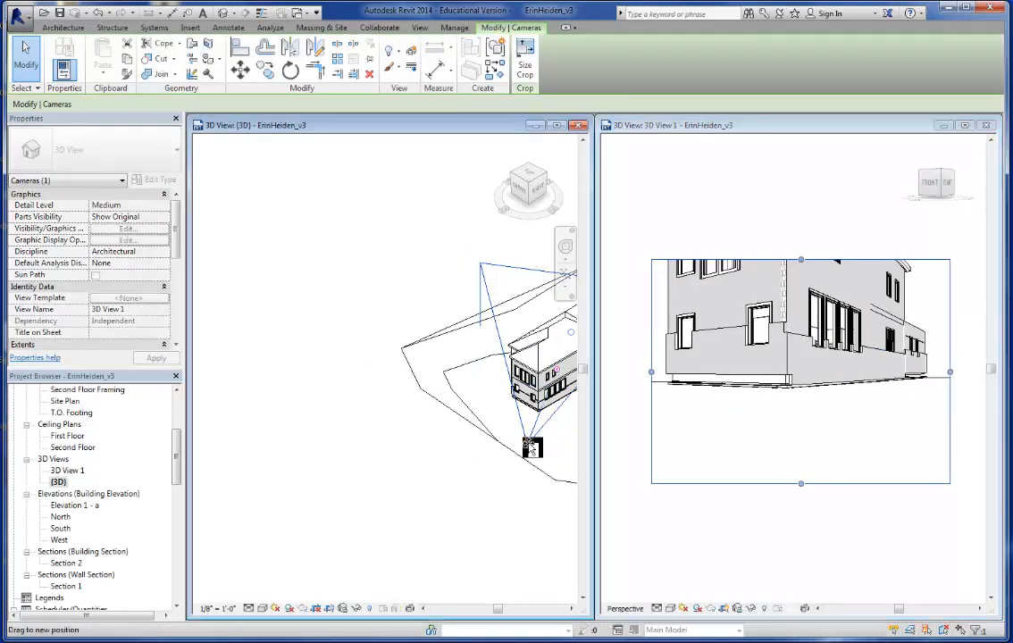
drag(464, 402, 453, 358)
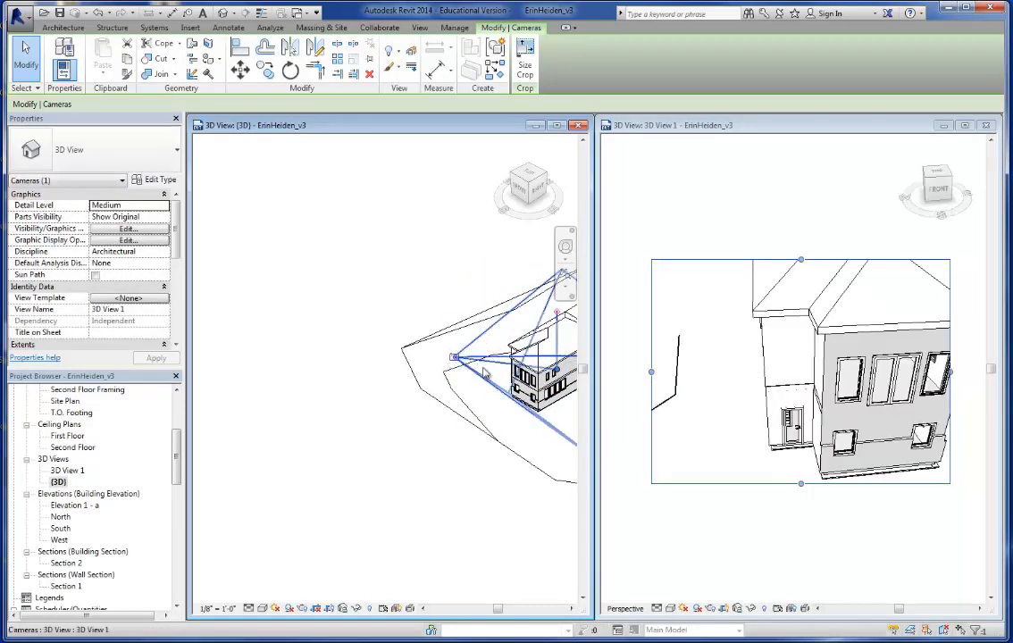
Lower the camera to about the second-floor windows and raise its target point on the building.
shift+middle_drag(414, 477, 480, 457)
shift+middle_drag(410, 461, 339, 376)
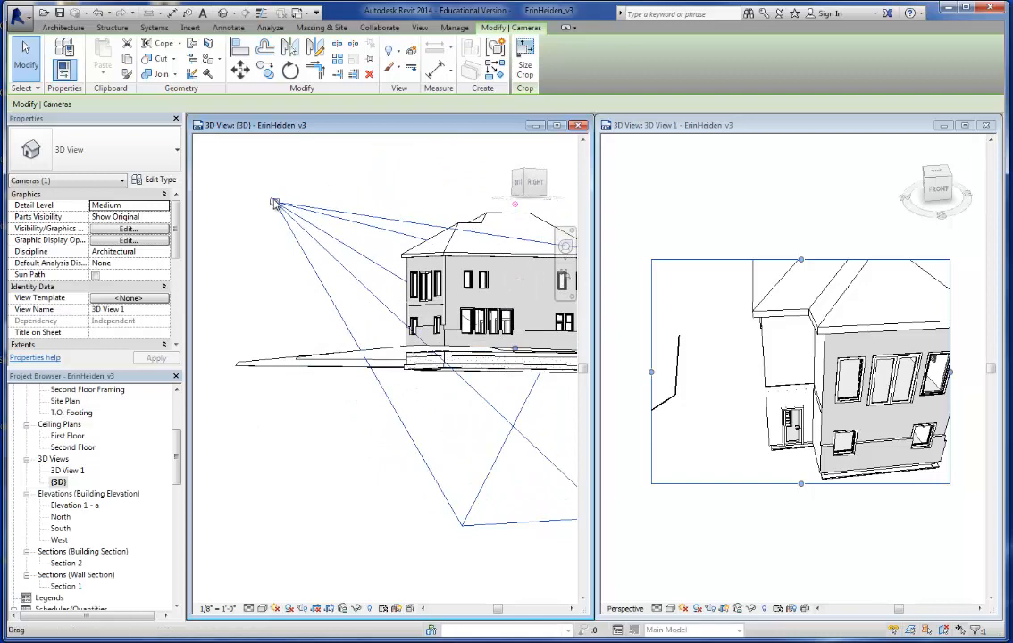
drag(276, 200, 276, 284)
drag(526, 355, 518, 313)
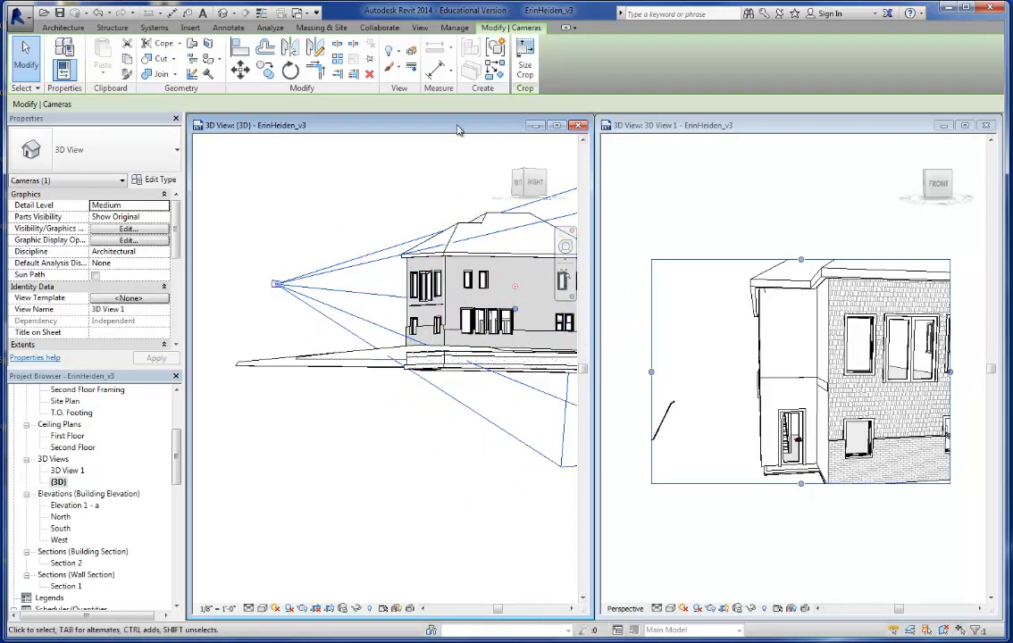
Set the camera view's crop region to 8" wide and 5" high, changing the field of view.
click(525, 71)
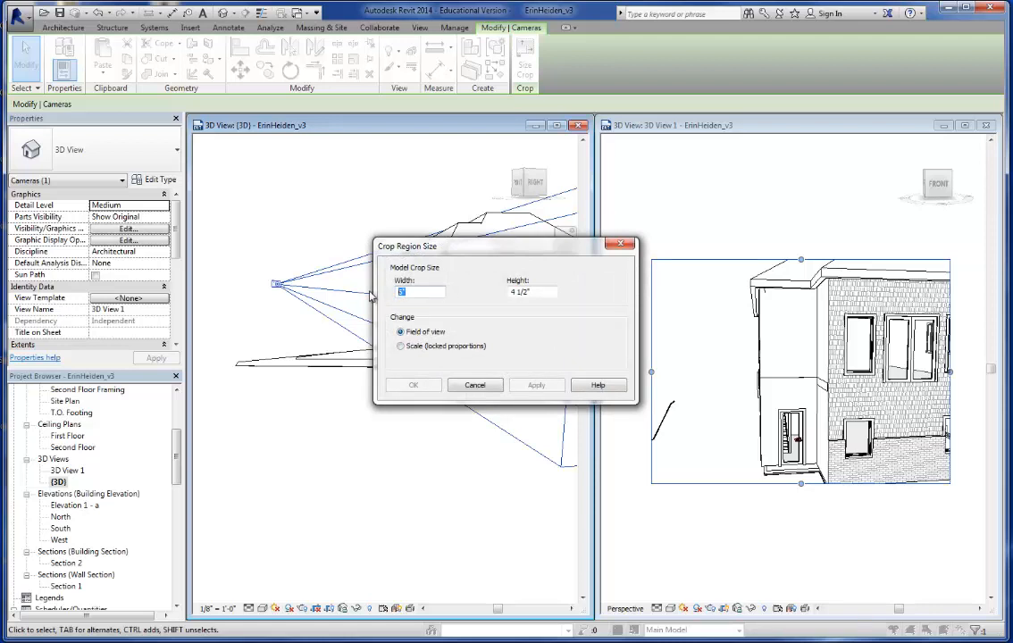
text(8)
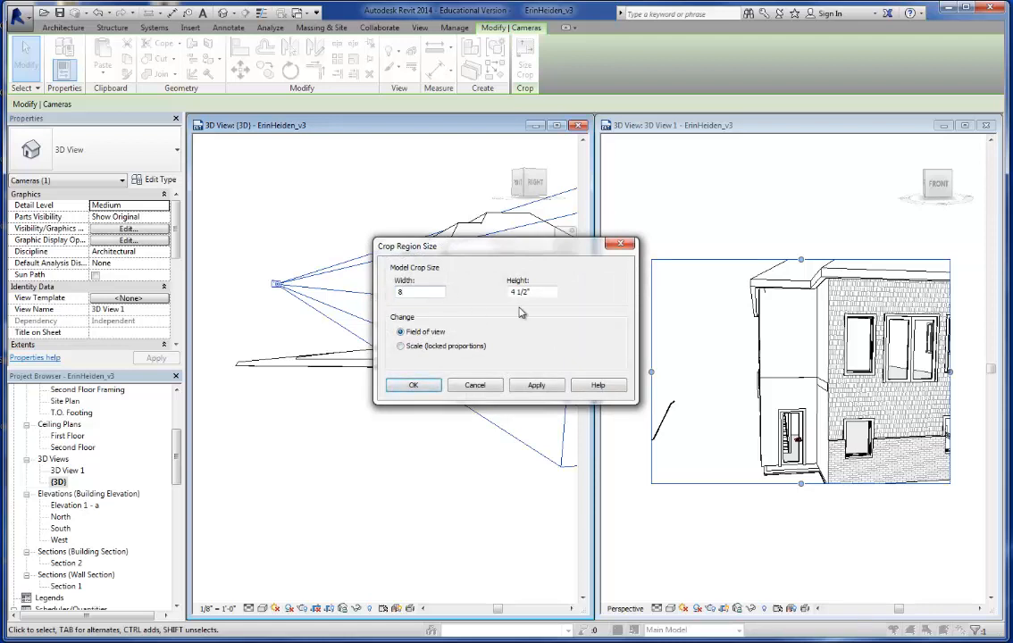
key(Tab)
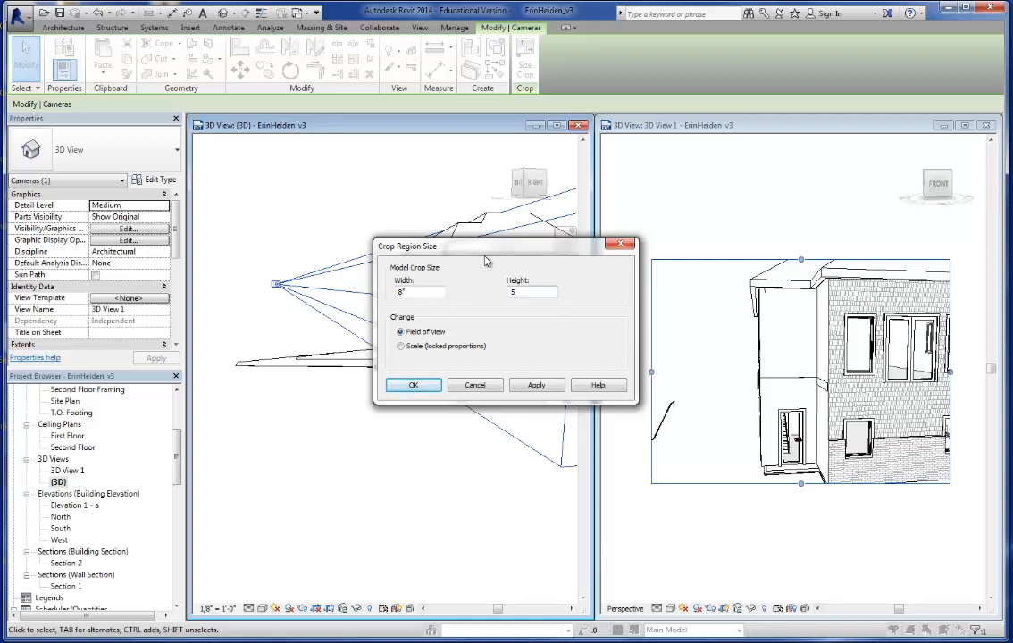
click(535, 385)
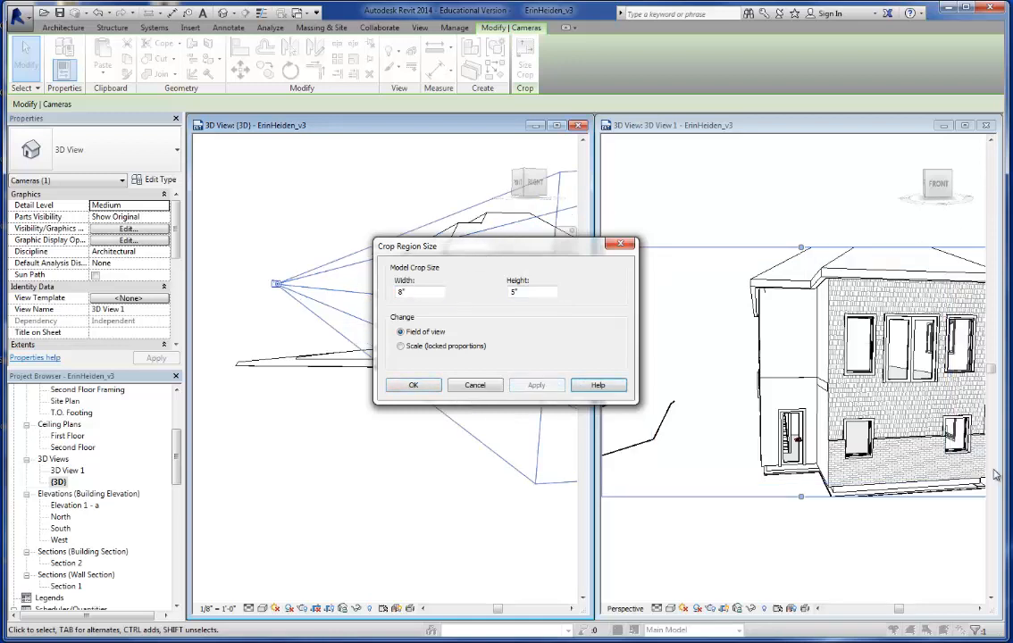
click(414, 385)
Orbit 3D View 1 so the whole house is framed from its front-right corner, slightly from above.
click(690, 540)
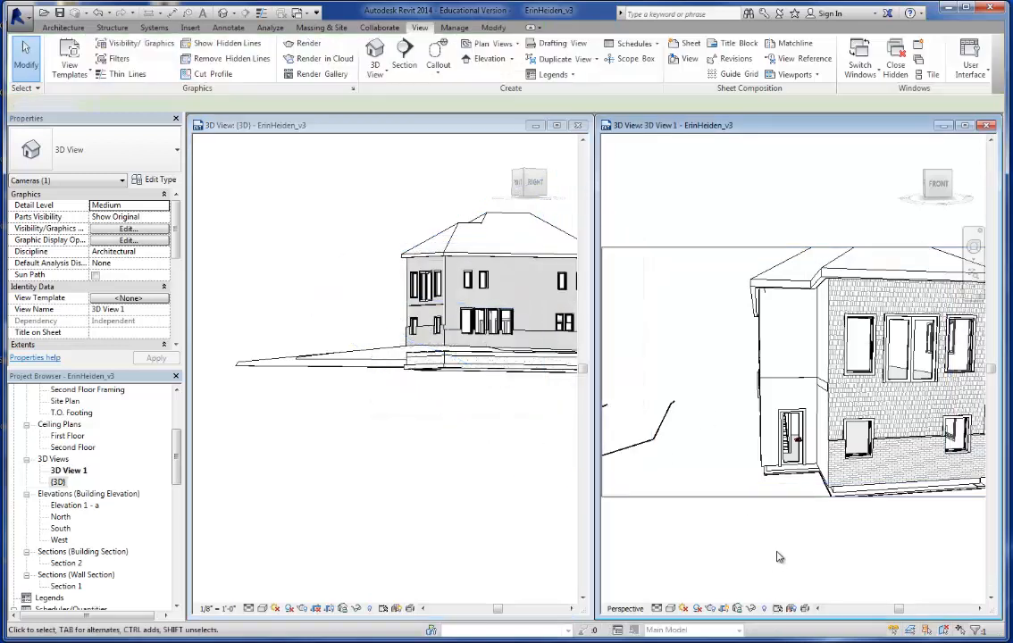
shift+middle_drag(710, 383, 733, 398)
scroll(733, 398, up, 2)
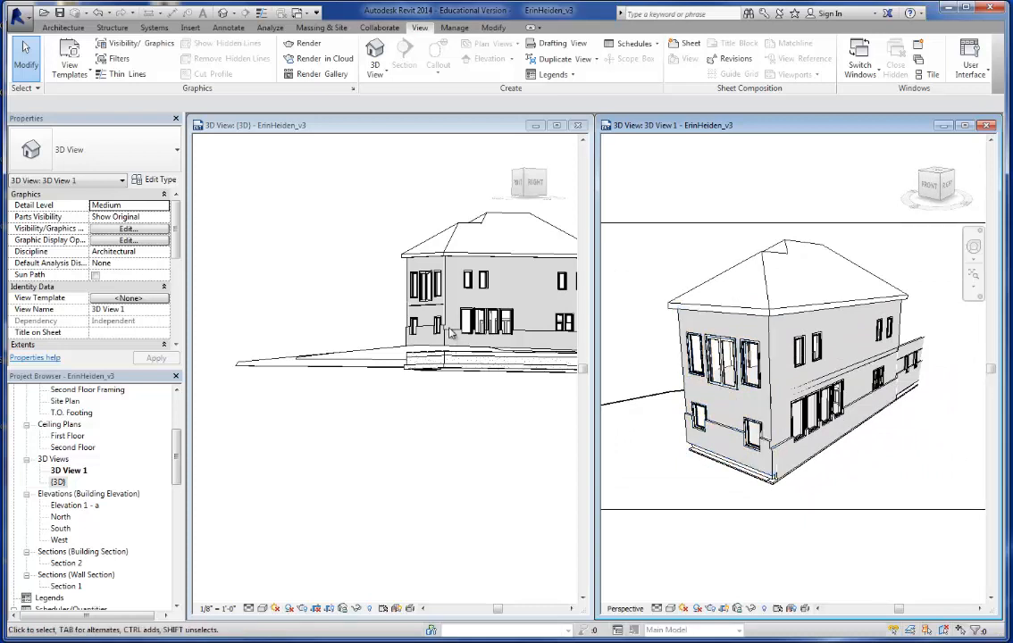
click(423, 482)
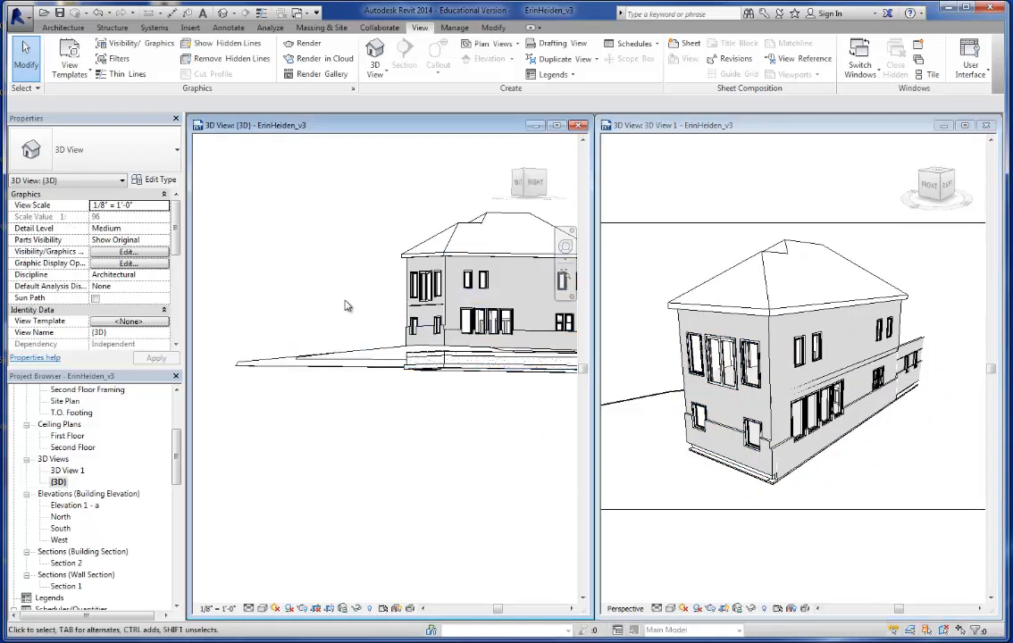
right_click(351, 356)
click(333, 368)
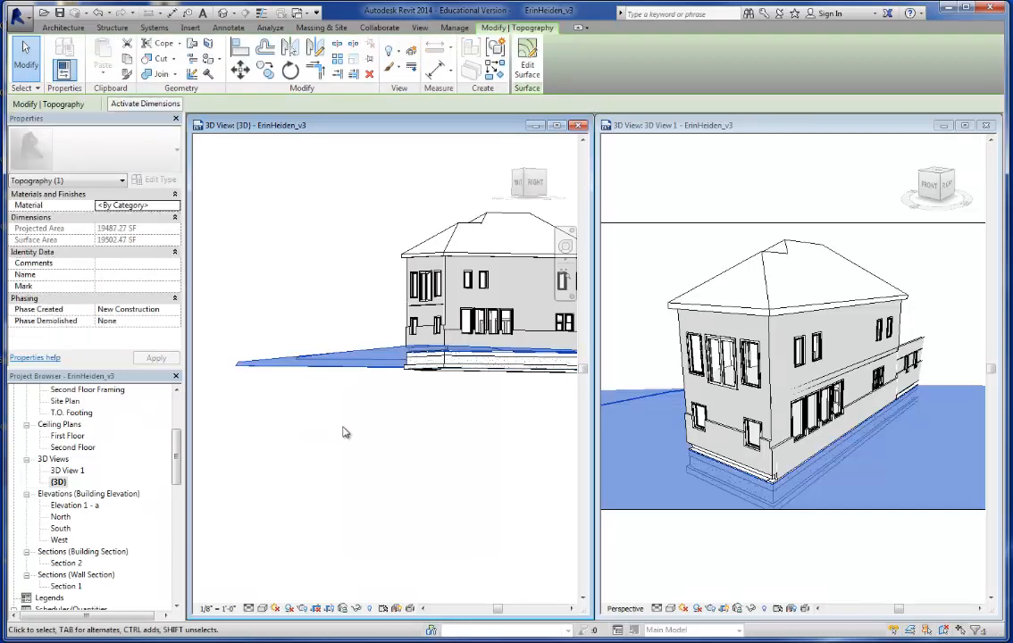
right_click(343, 428)
click(327, 423)
click(396, 424)
right_click(391, 452)
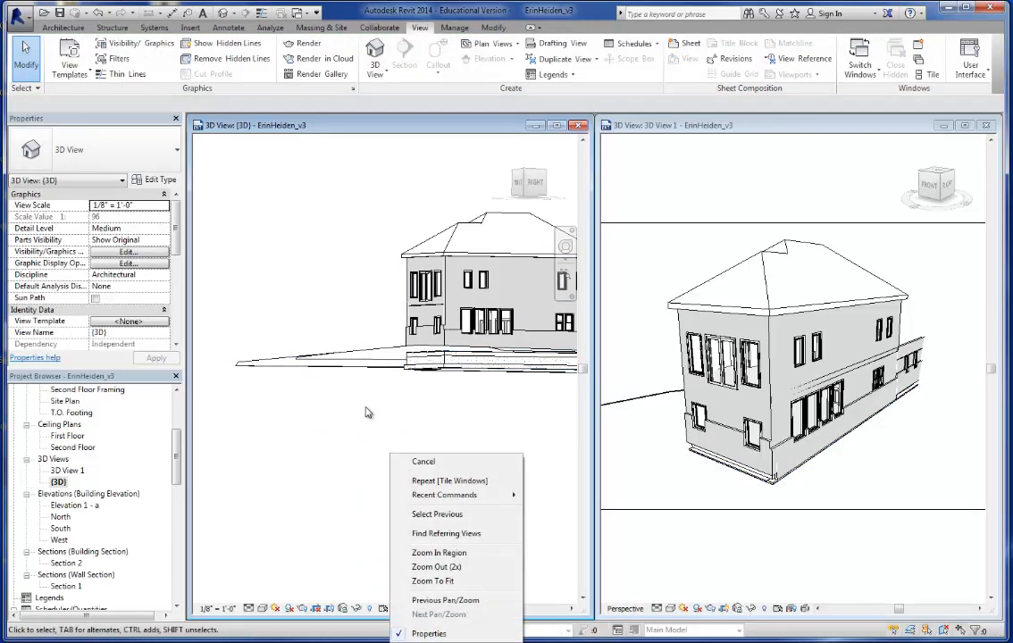
click(367, 407)
right_click(367, 407)
click(361, 395)
Show the camera of 3D View 1 in the {3D} view, with the house seen from above at its front-right corner.
shift+middle_drag(360, 394, 421, 478)
shift+middle_drag(432, 411, 396, 410)
scroll(386, 407, down, 3)
scroll(455, 369, up, 4)
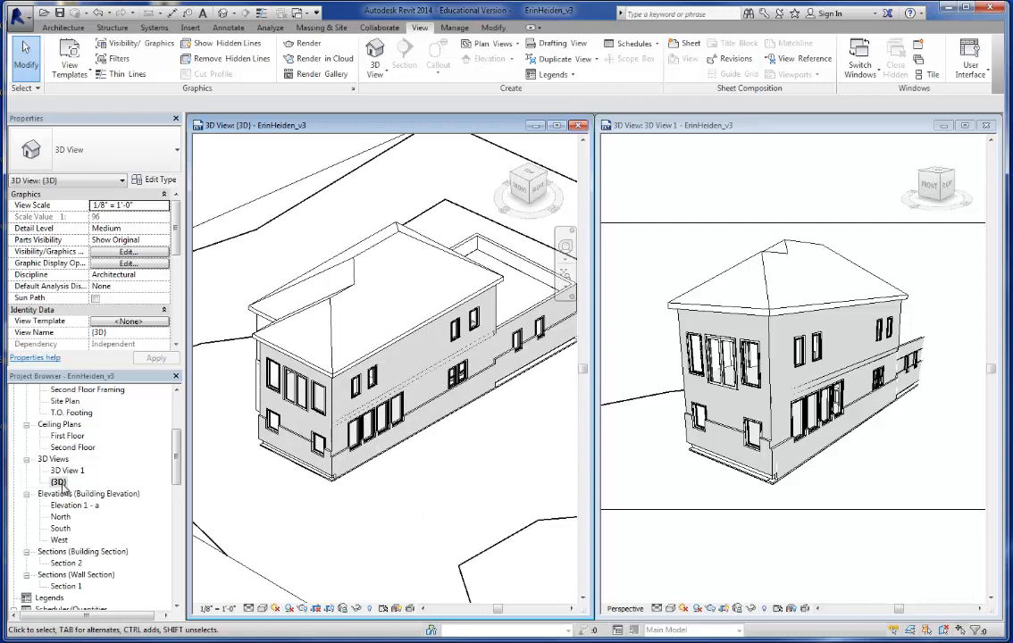
scroll(533, 427, down, 2)
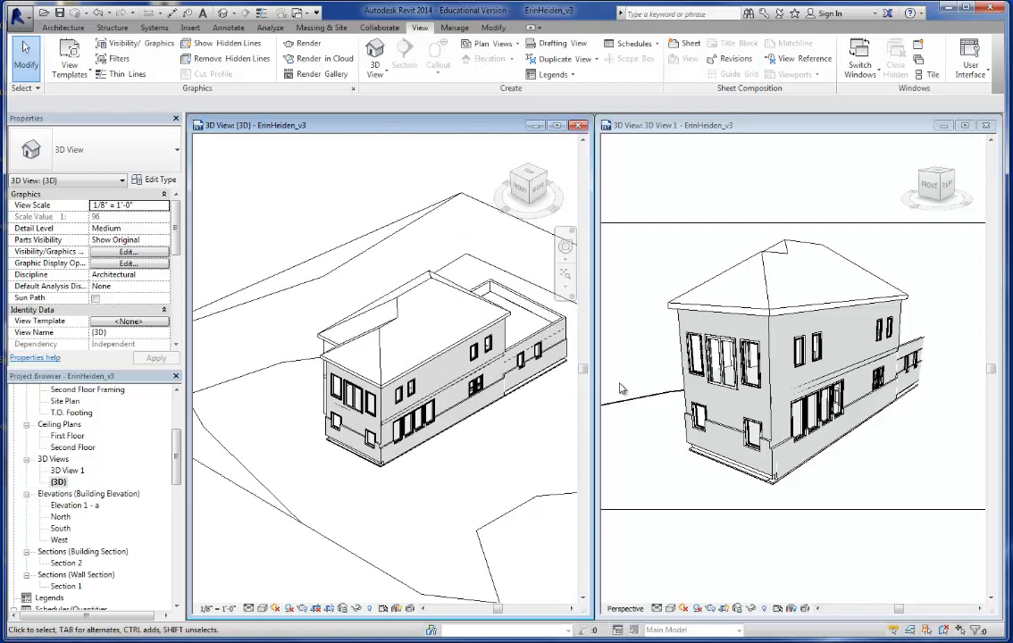
click(67, 469)
right_click(67, 469)
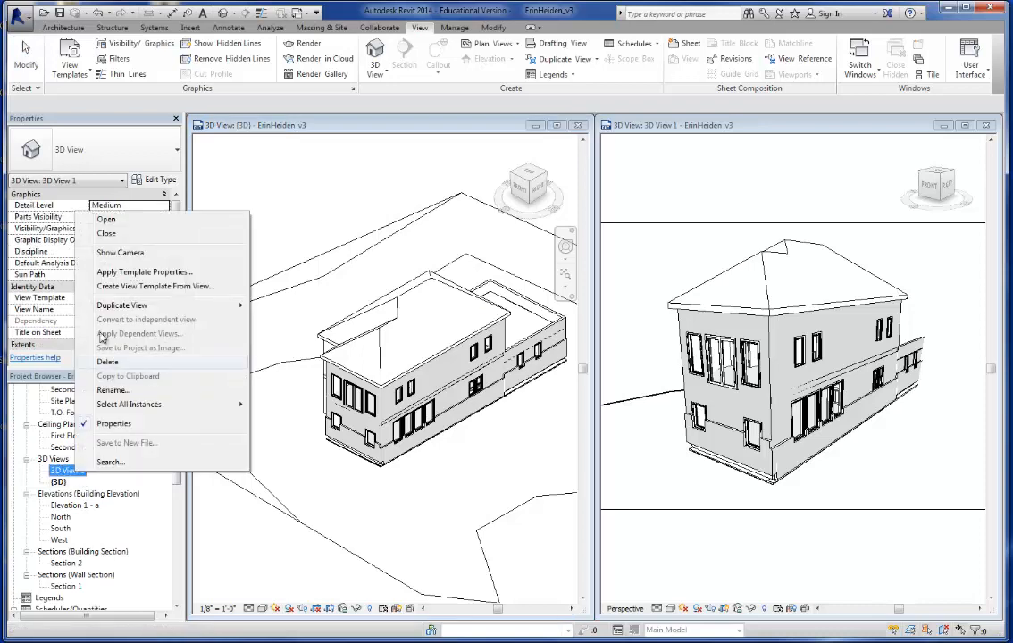
click(133, 254)
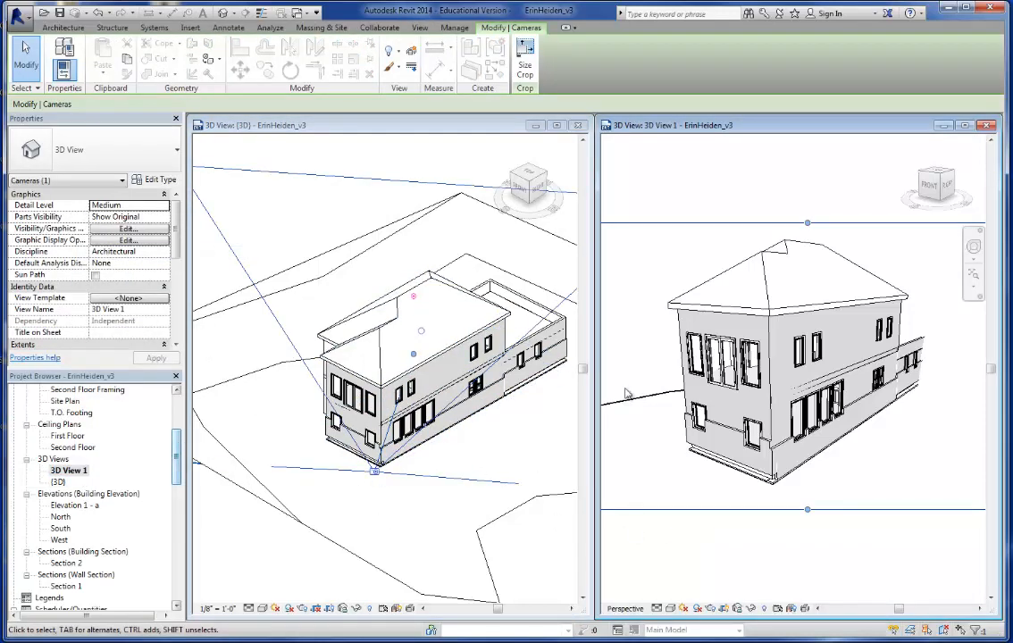
click(681, 426)
Place 3D View 1 on sheet A0 - Cover Sheet in the lower left corner of the border.
click(69, 469)
scroll(36, 527, down, 2)
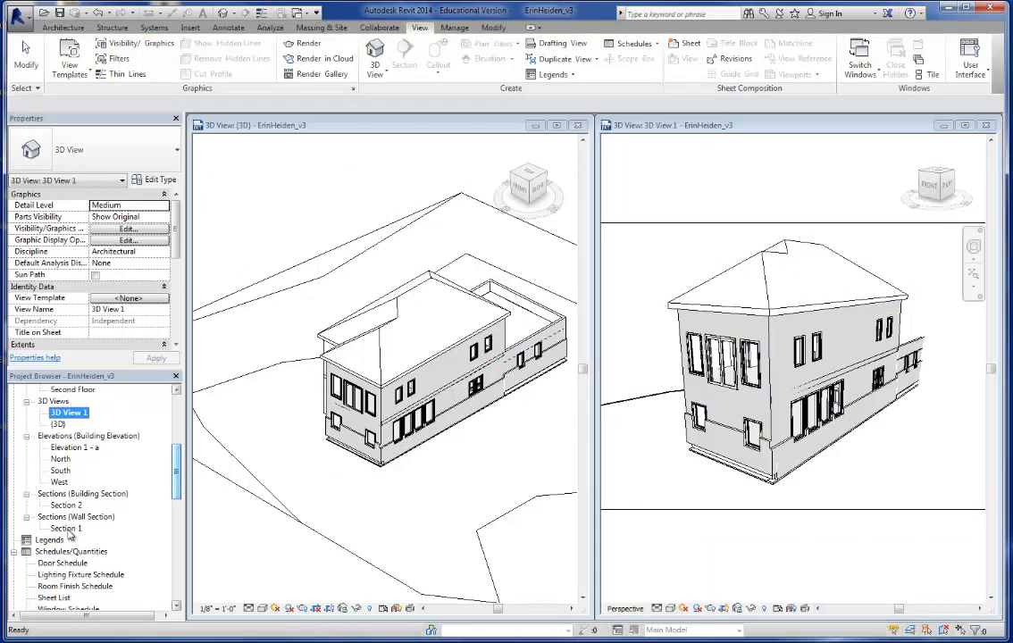
click(14, 551)
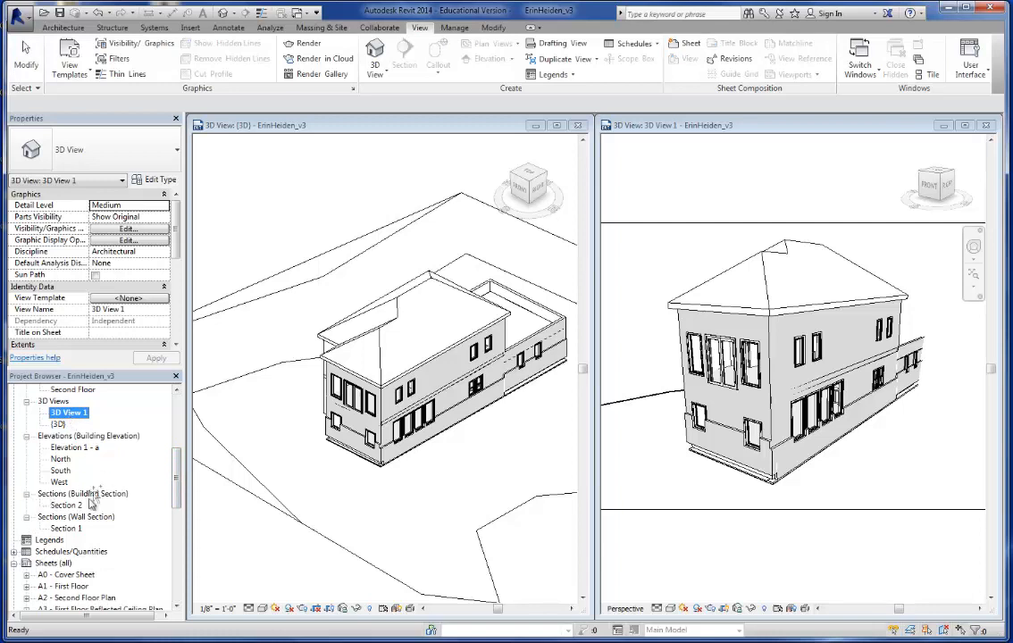
double_click(71, 575)
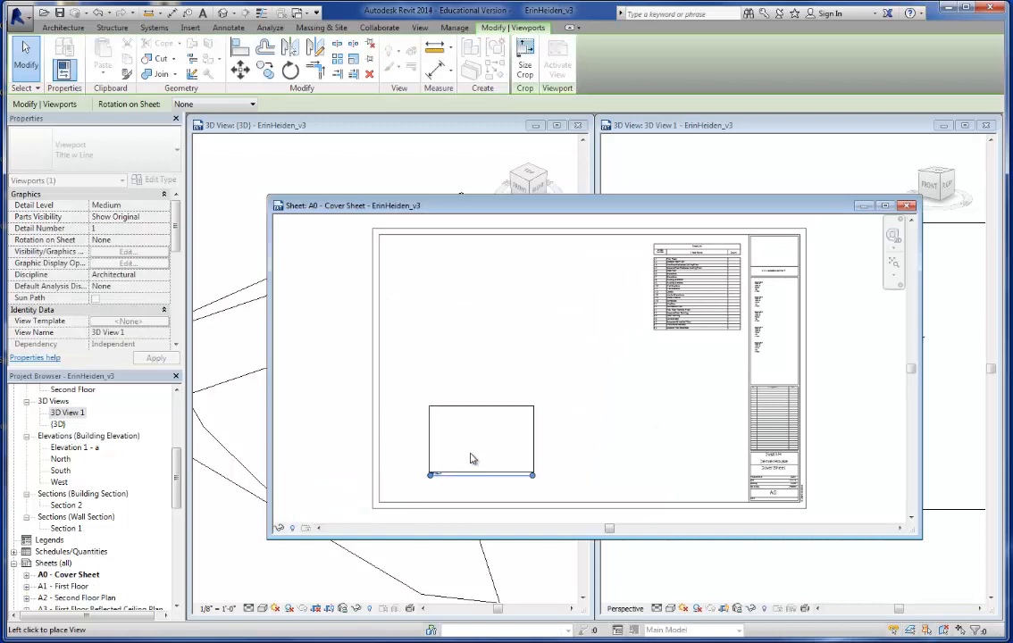
click(493, 451)
click(637, 427)
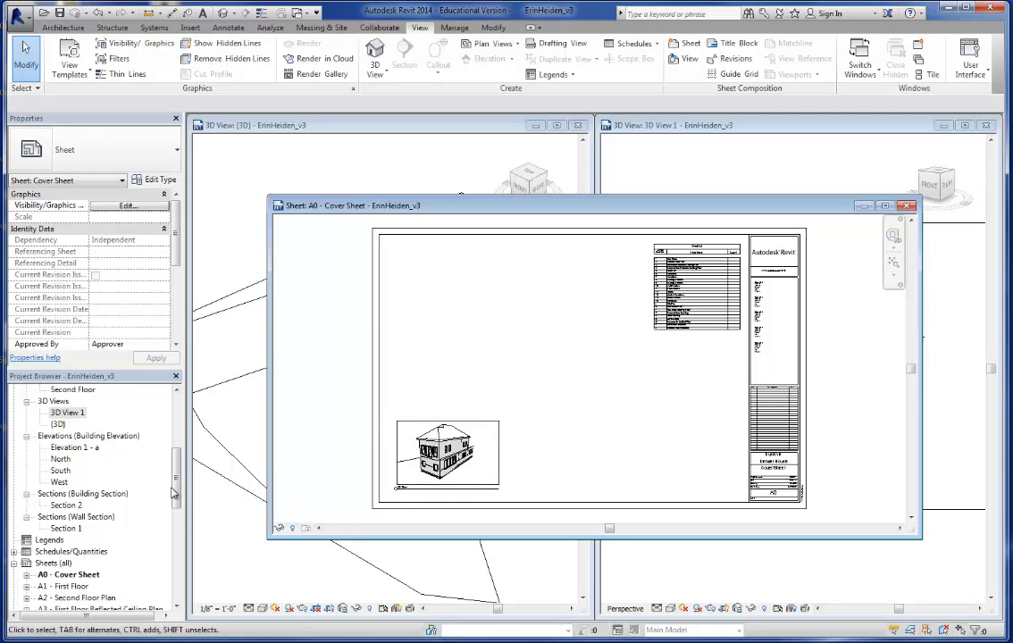
Scale the 3D View 1 crop region with locked proportions to 24" wide and 15" high.
double_click(71, 414)
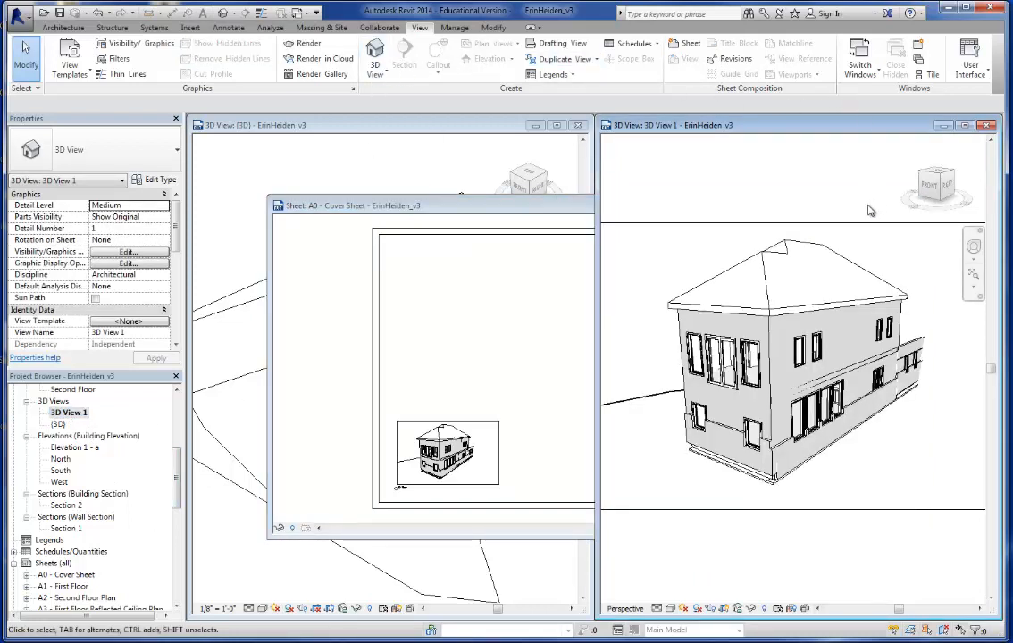
click(827, 223)
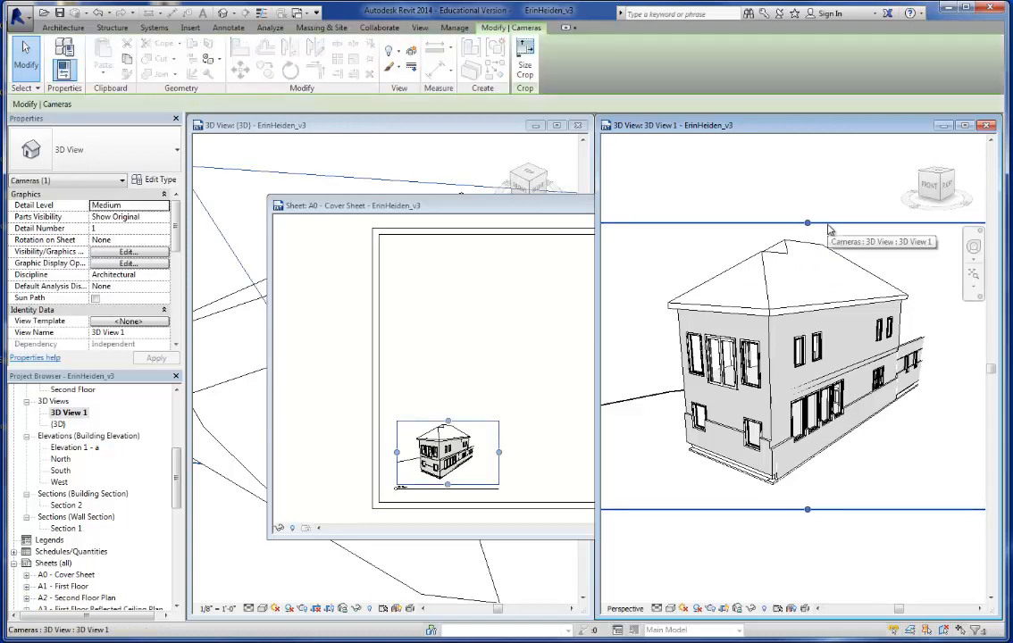
click(526, 70)
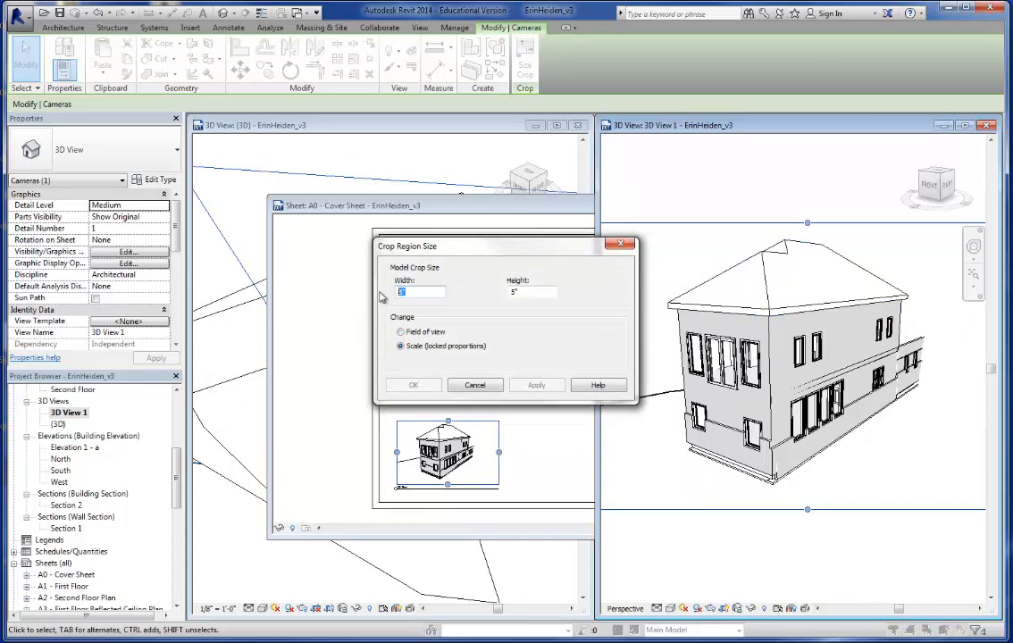
text(24)
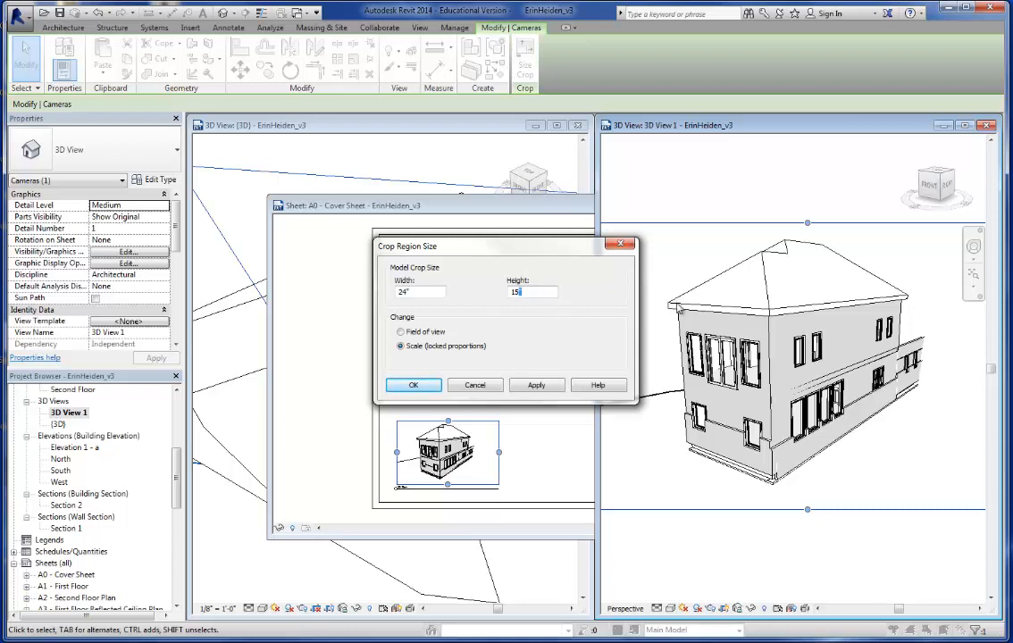
text(15)
click(535, 384)
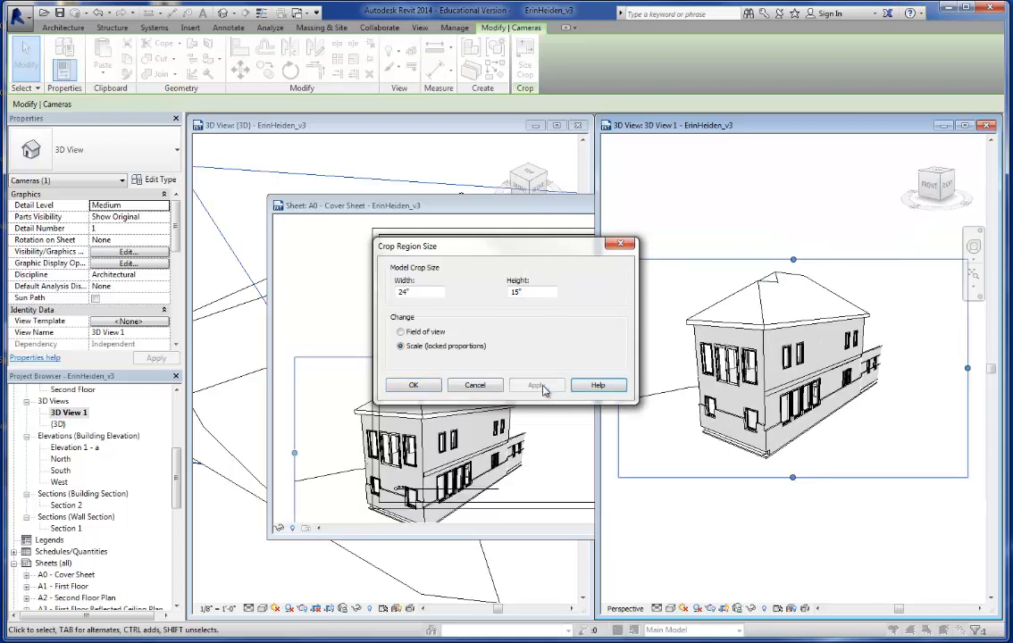
click(430, 386)
scroll(335, 341, down, 1)
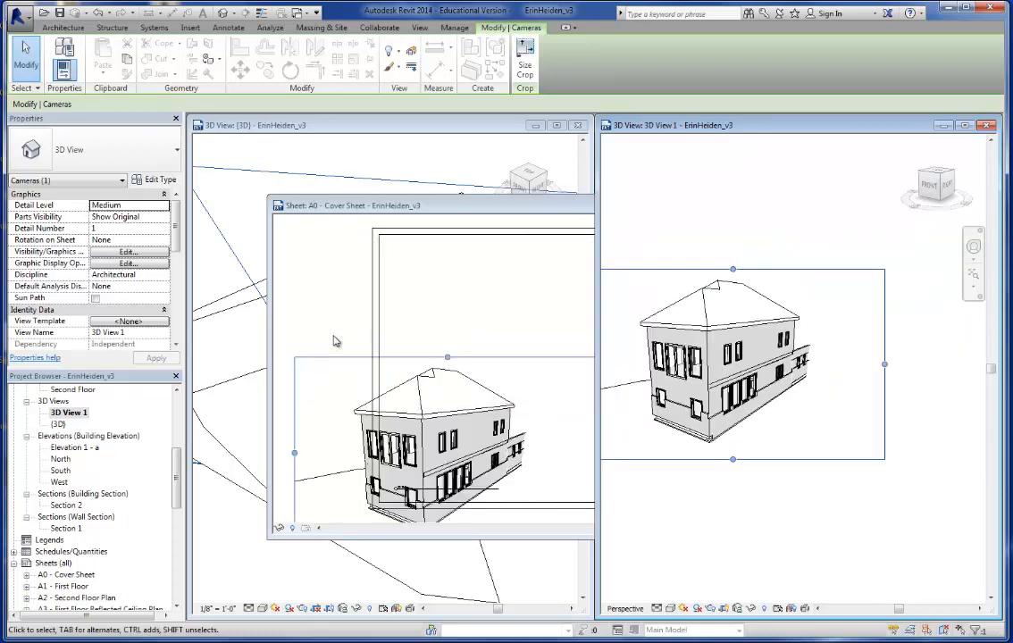
Move the enlarged perspective viewport on the cover sheet so it sits inside the sheet border.
click(417, 205)
drag(444, 363, 545, 292)
click(382, 378)
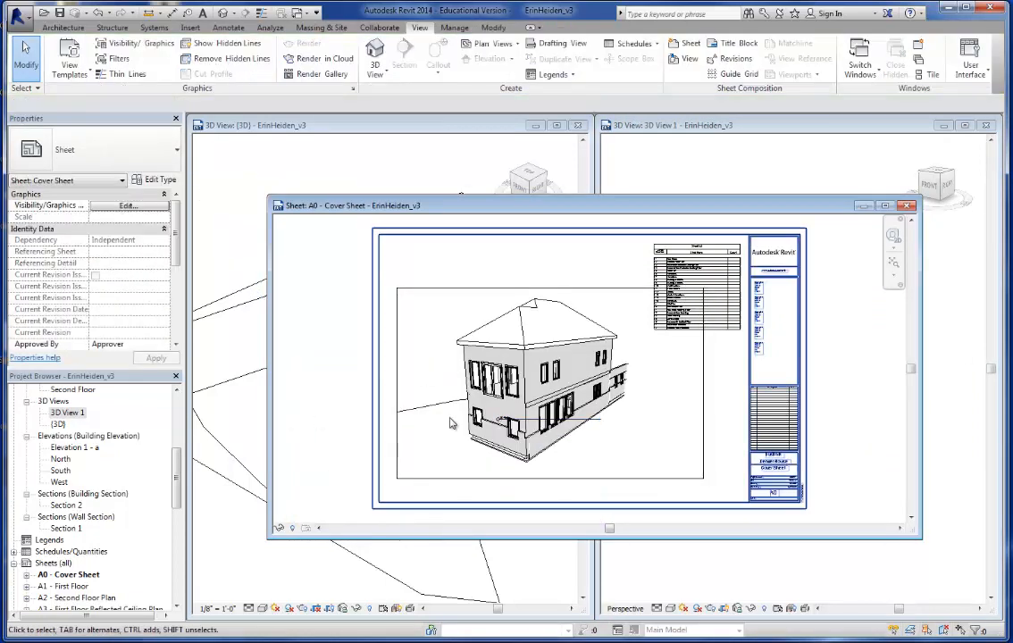
Move the perspective viewport's title just below the viewport's lower left corner on the cover sheet.
click(534, 420)
drag(534, 421, 435, 495)
click(519, 436)
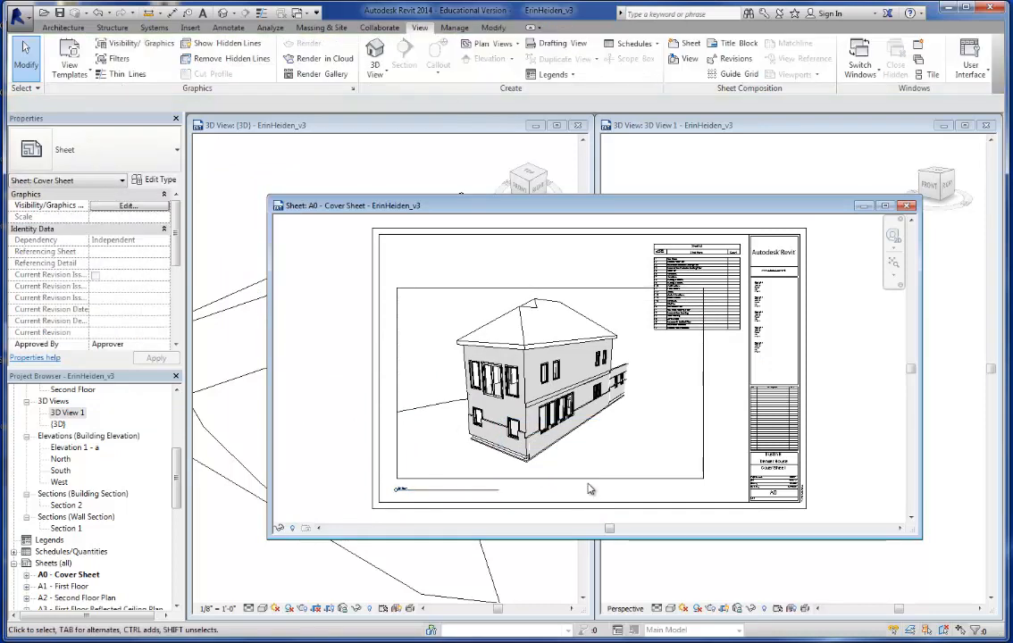
Temporarily hide the crop region border in 3D View 1 so the house has no frame on the sheet.
click(507, 332)
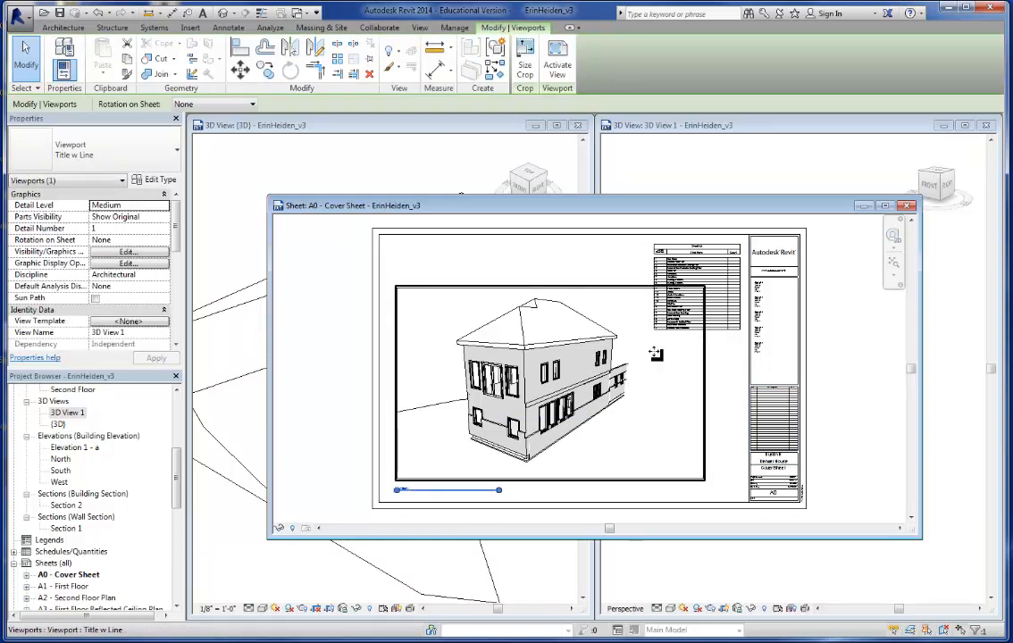
click(958, 384)
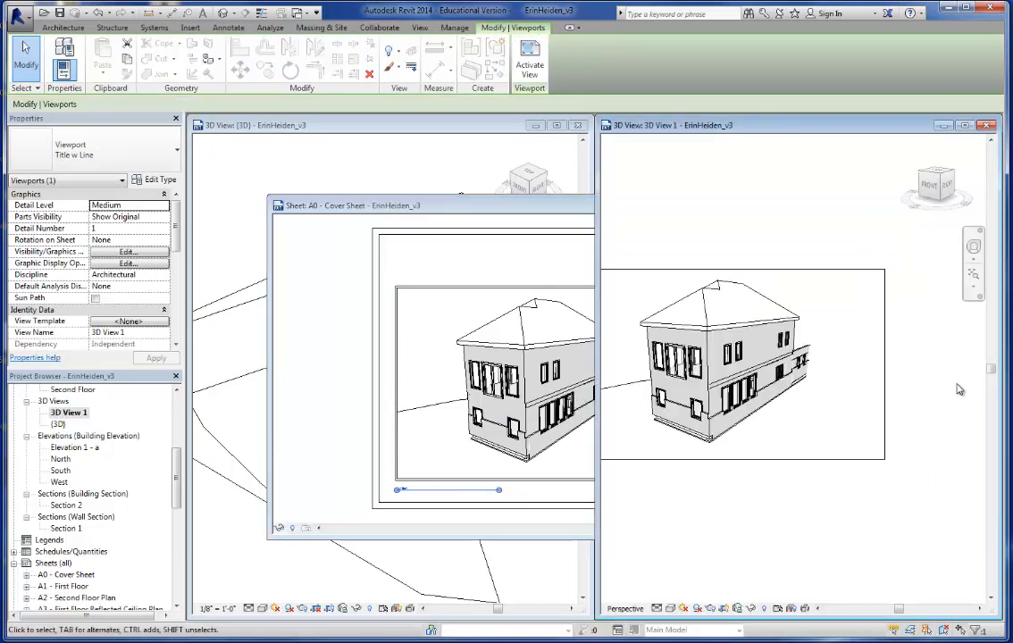
click(828, 271)
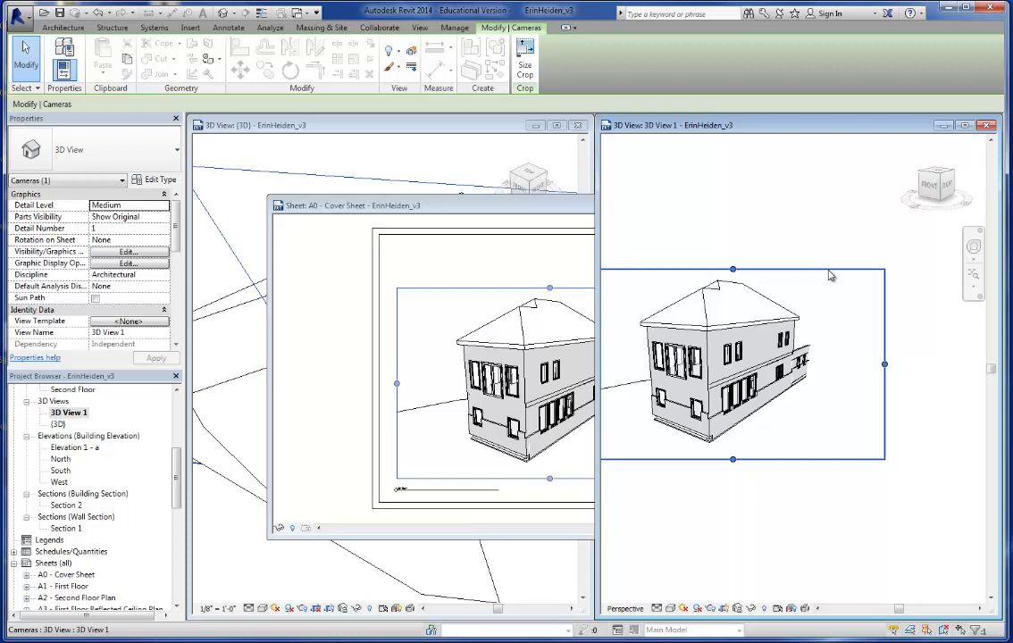
click(752, 610)
click(765, 522)
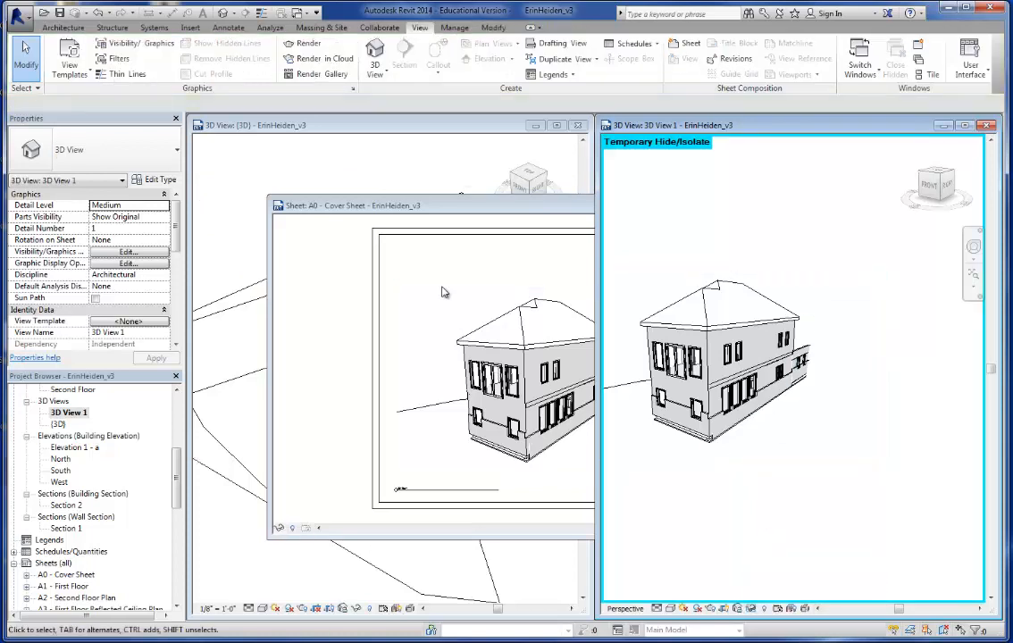
Rename 3D View 1 as Perspective of Heiden House to update the viewport title on the cover sheet.
click(460, 212)
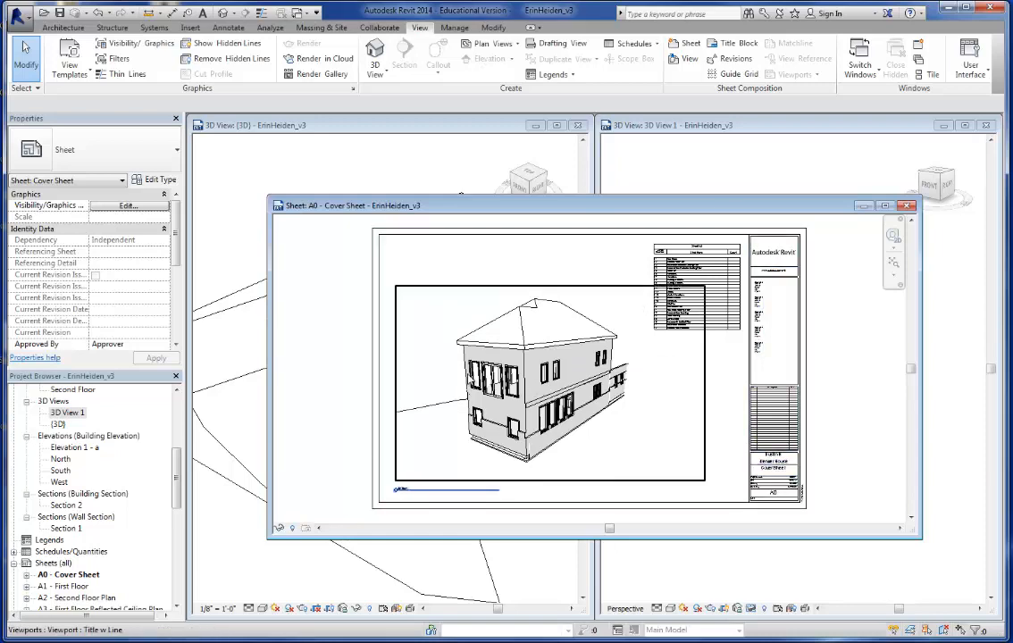
click(398, 489)
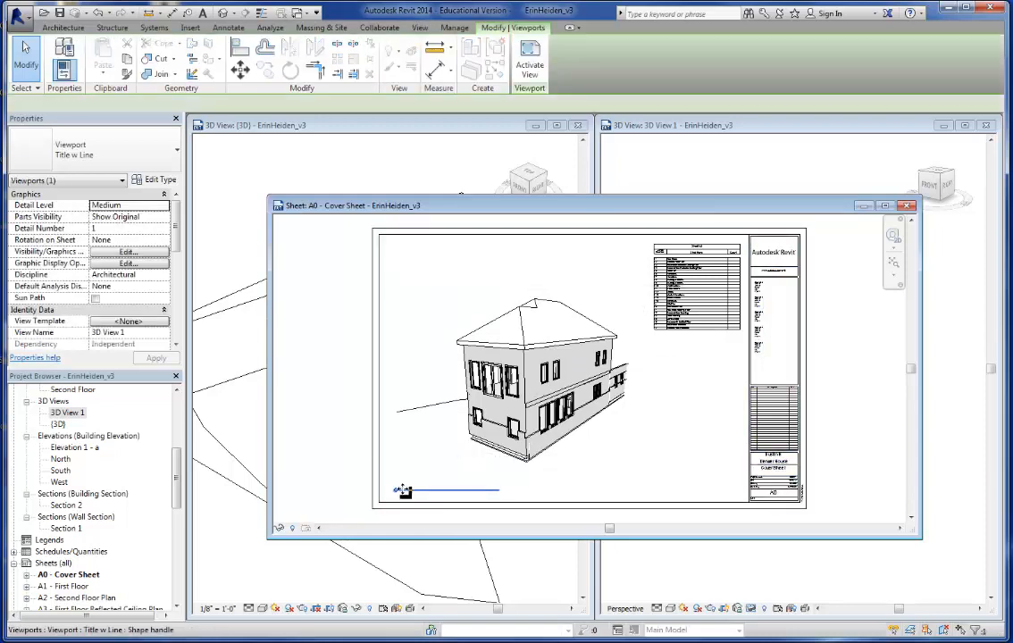
scroll(407, 492, up, 4)
scroll(407, 494, up, 2)
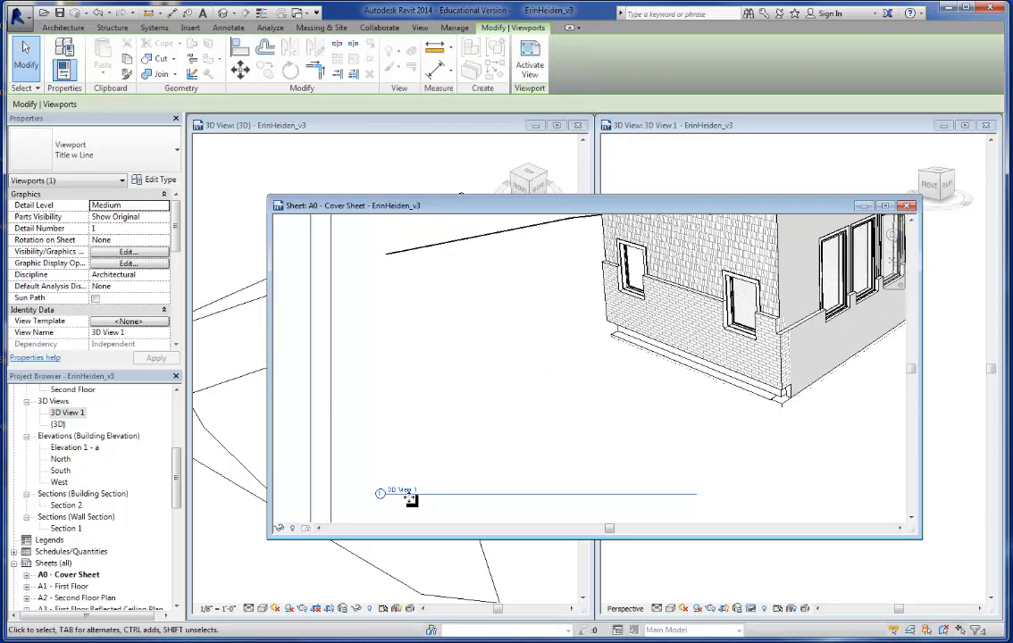
double_click(74, 413)
right_click(74, 416)
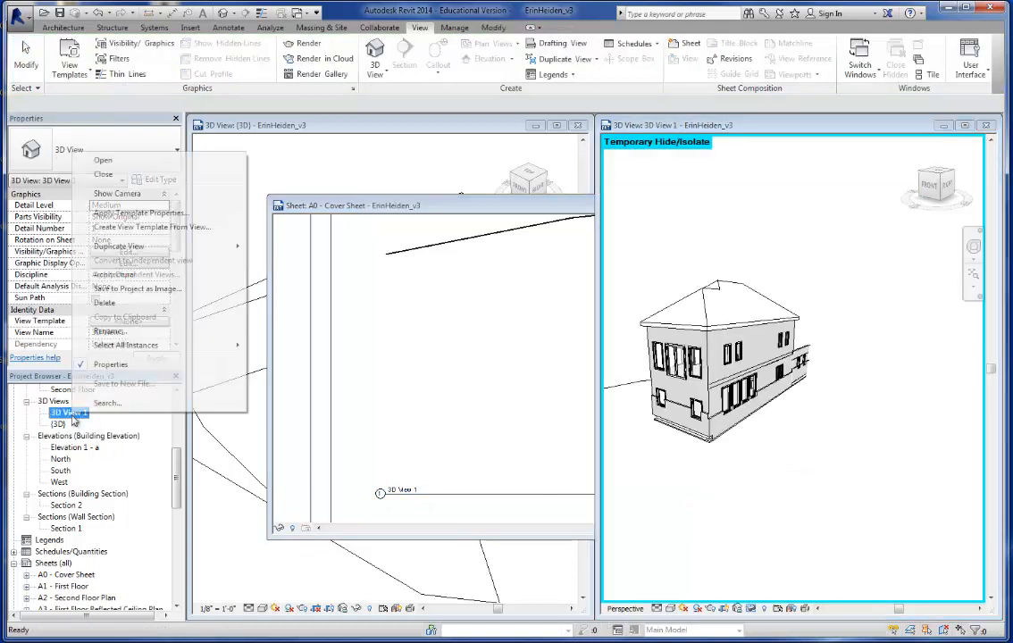
click(117, 334)
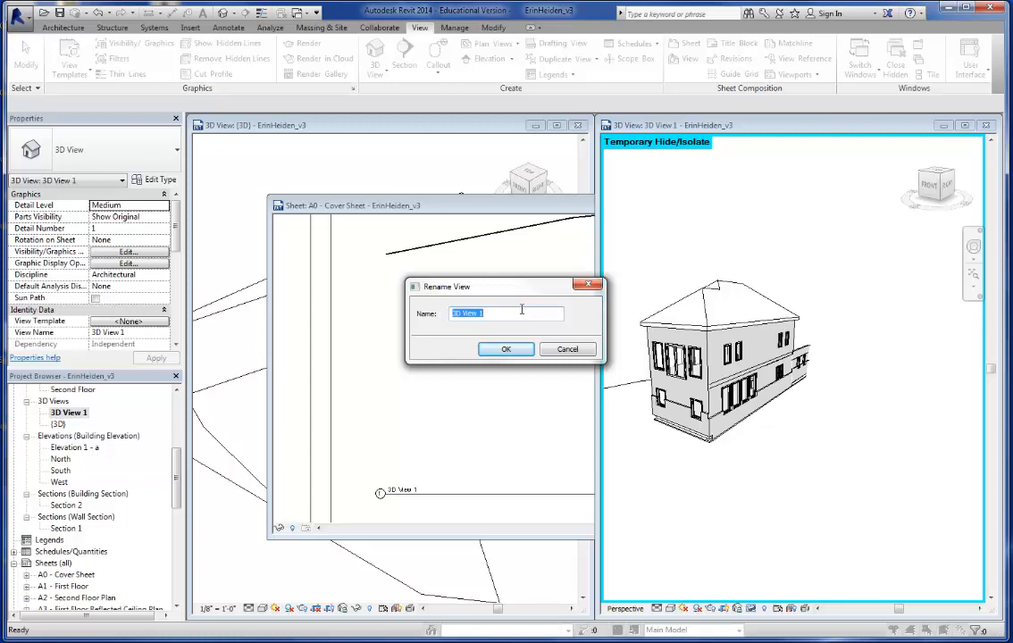
text(Perspective of Heiden House)
click(509, 351)
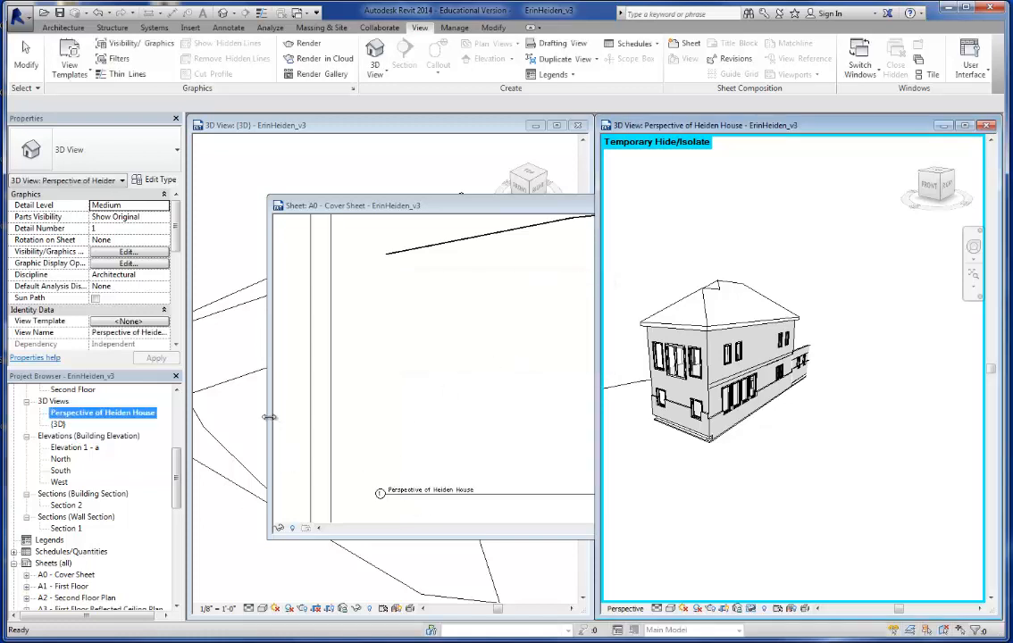
Reopen sheet A0 - Cover Sheet, maximize its window, and review the full layout and the project's list of sheets.
click(236, 510)
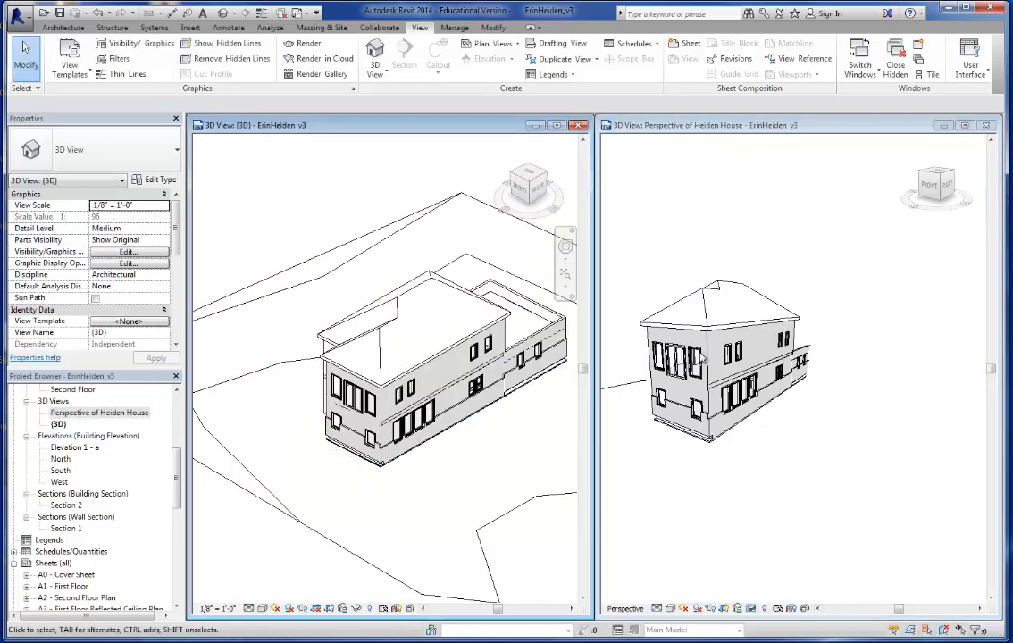
double_click(68, 574)
scroll(419, 402, down, 5)
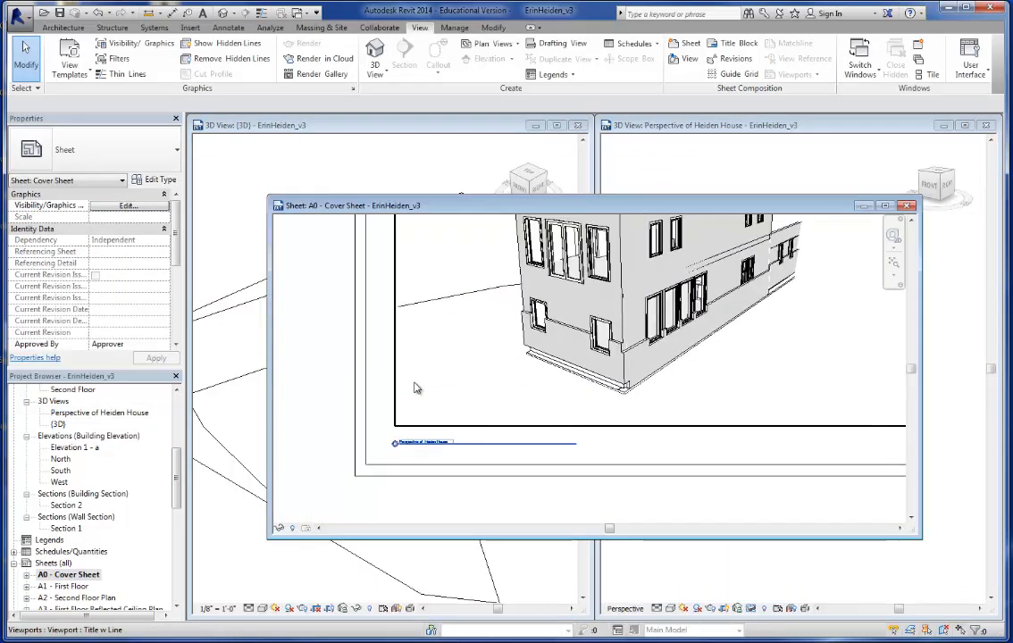
middle_drag(517, 362, 468, 408)
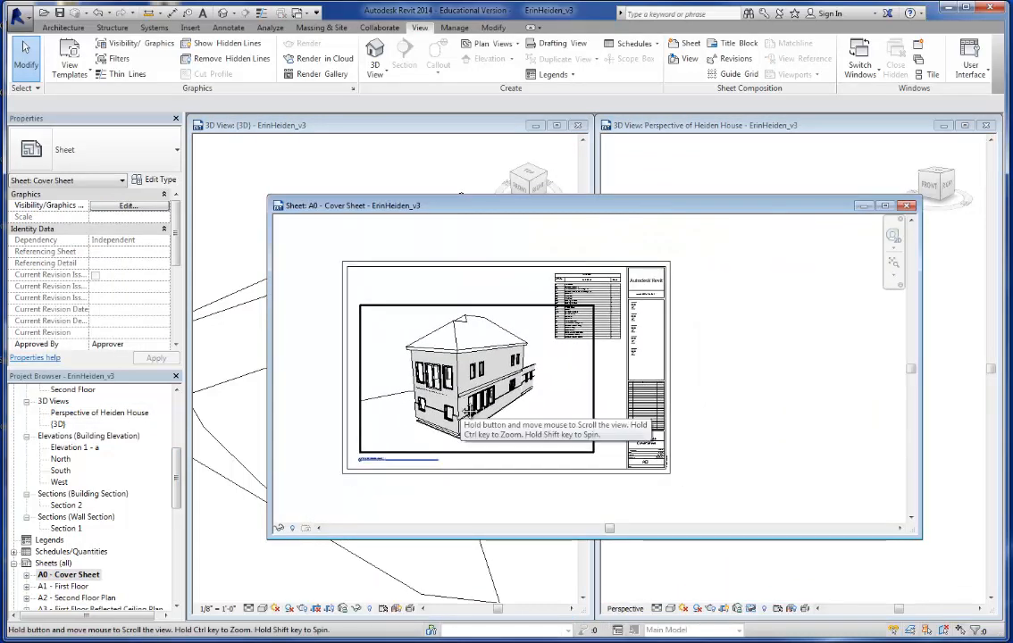
click(885, 205)
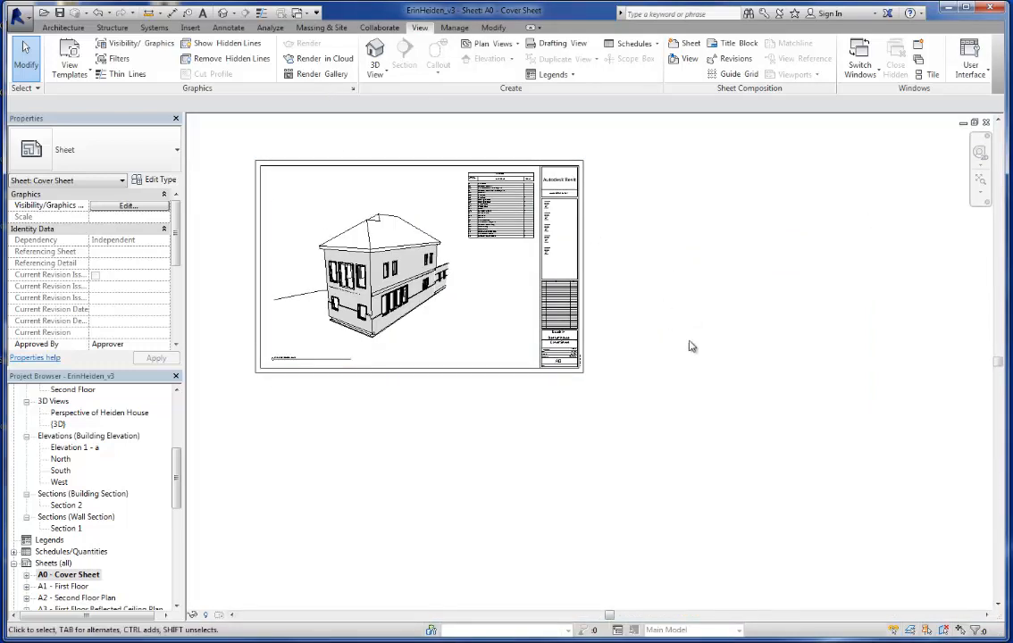
scroll(774, 378, up, 1)
middle_drag(628, 484, 891, 499)
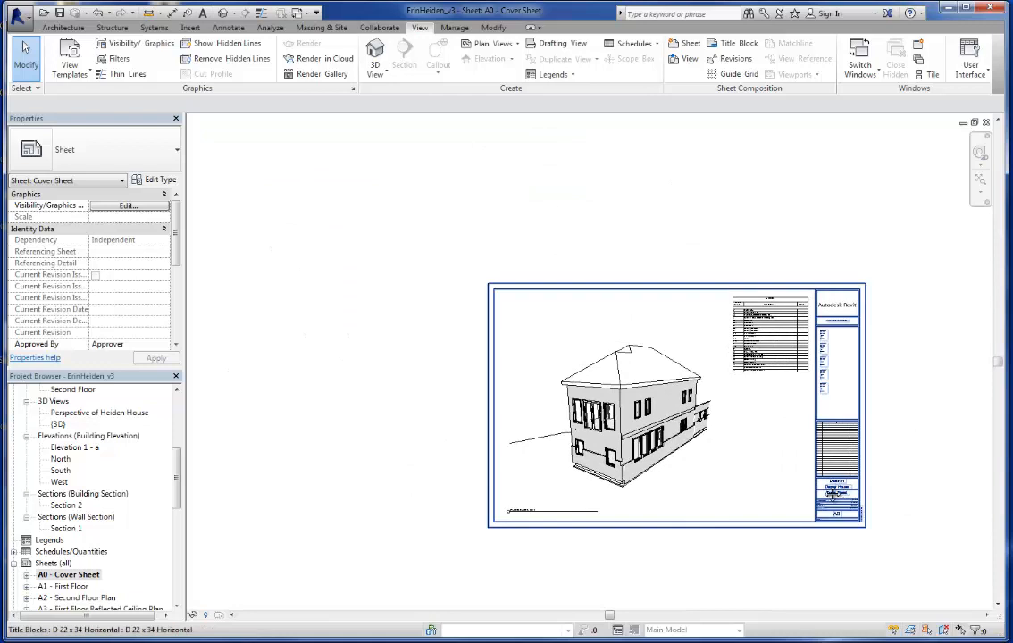
middle_drag(820, 483, 702, 462)
scroll(674, 446, up, 2)
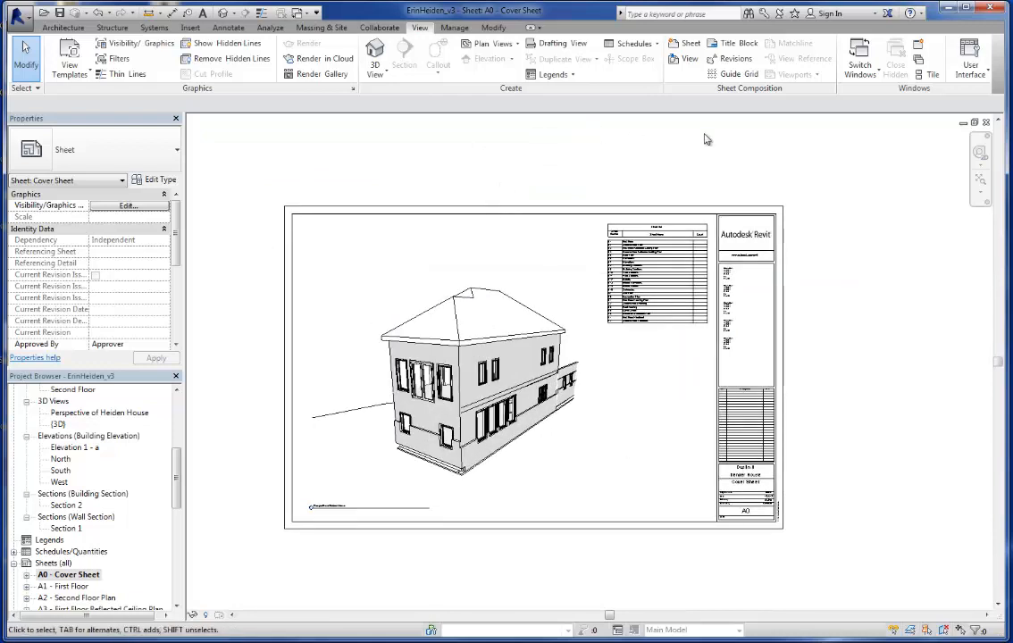
drag(188, 483, 188, 525)
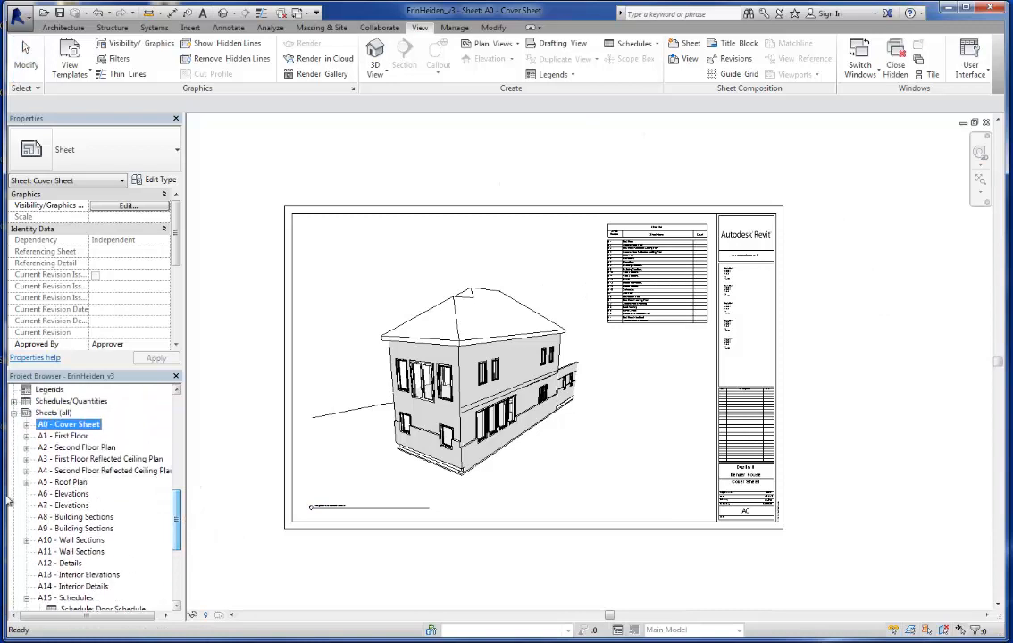